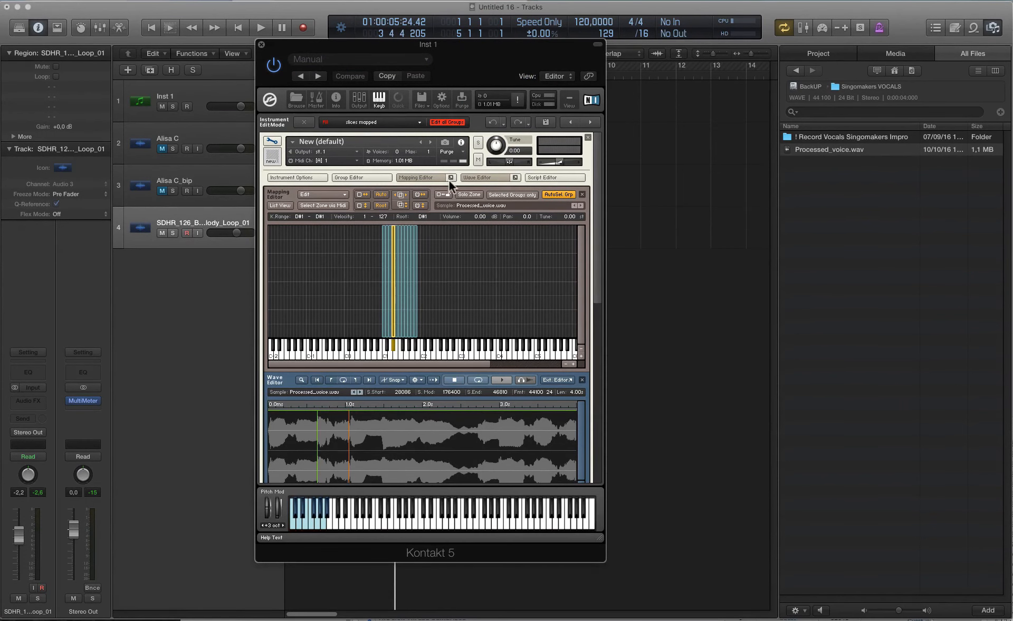
scroll(600, 210, "down", 3)
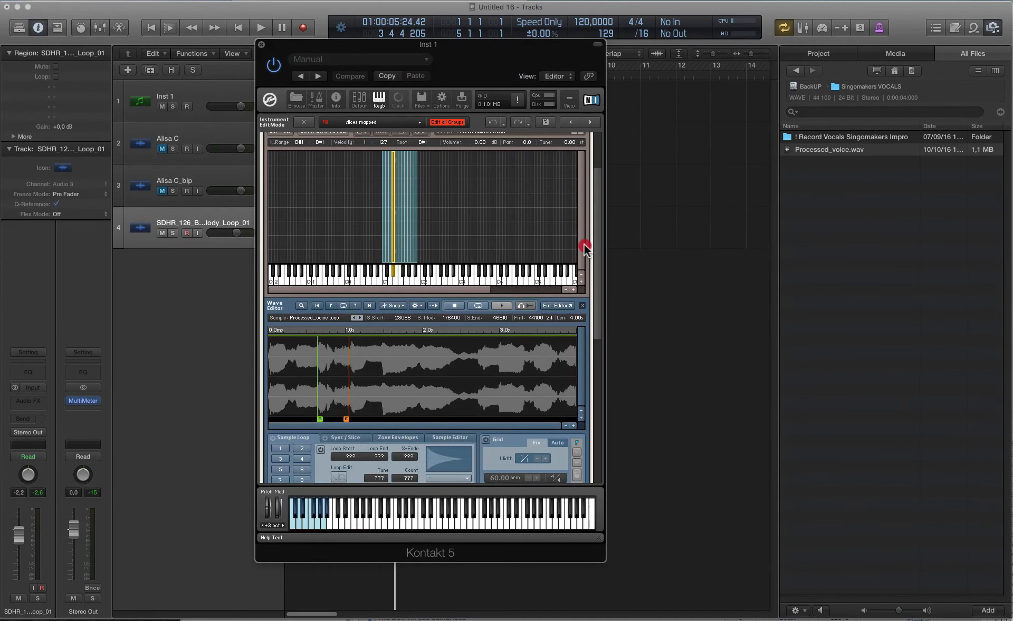
scroll(584, 247, "up", 3)
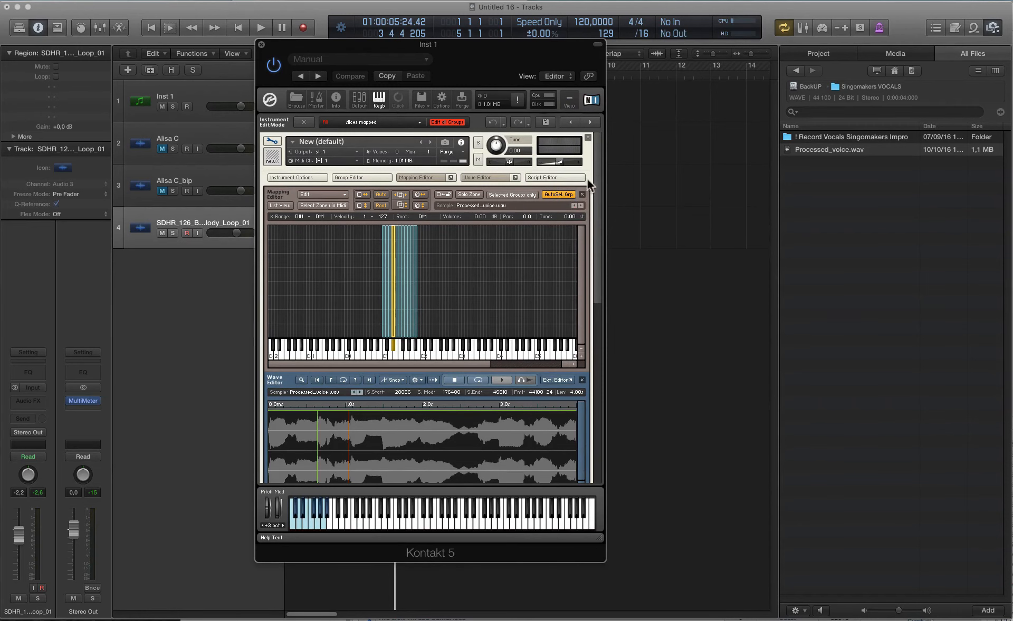
scroll(599, 173, "down", 10)
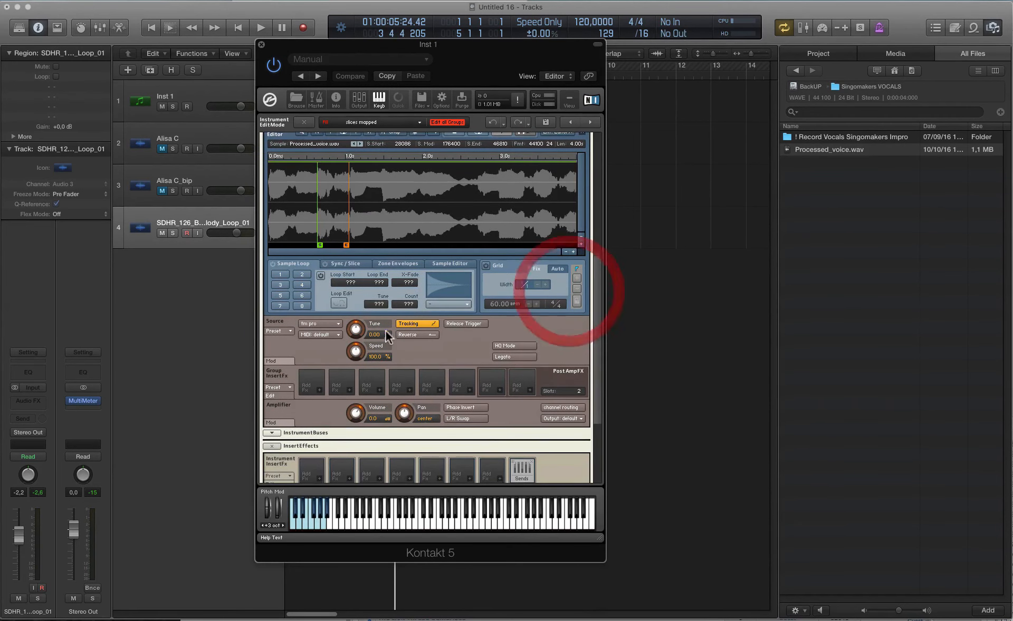
Check the sample's source mode options in Kontakt and leave them unchanged
left_click(321, 333)
left_click(327, 382)
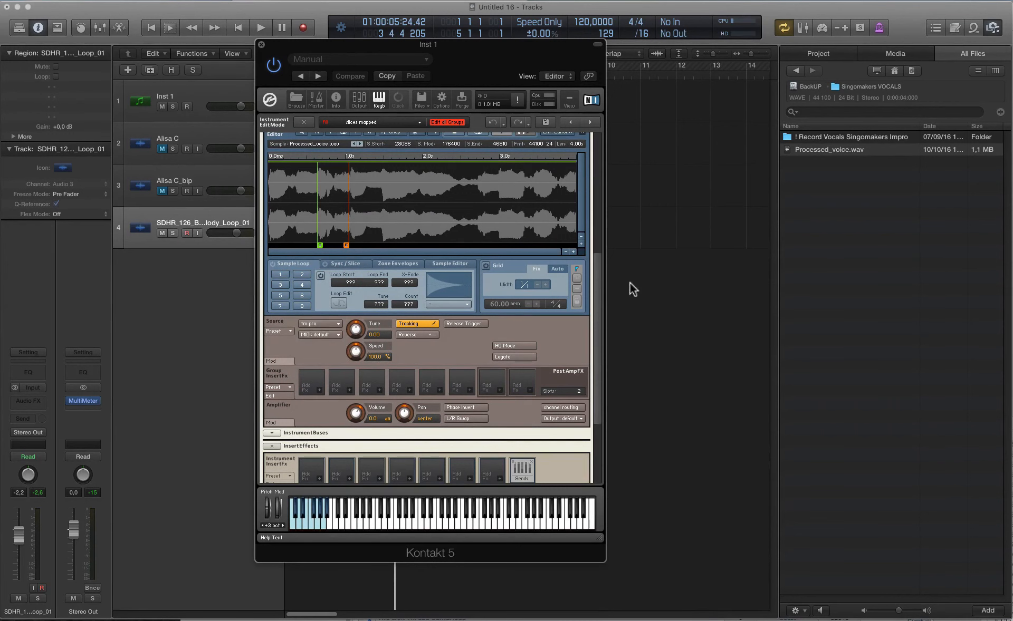
scroll(594, 304, "up", 10)
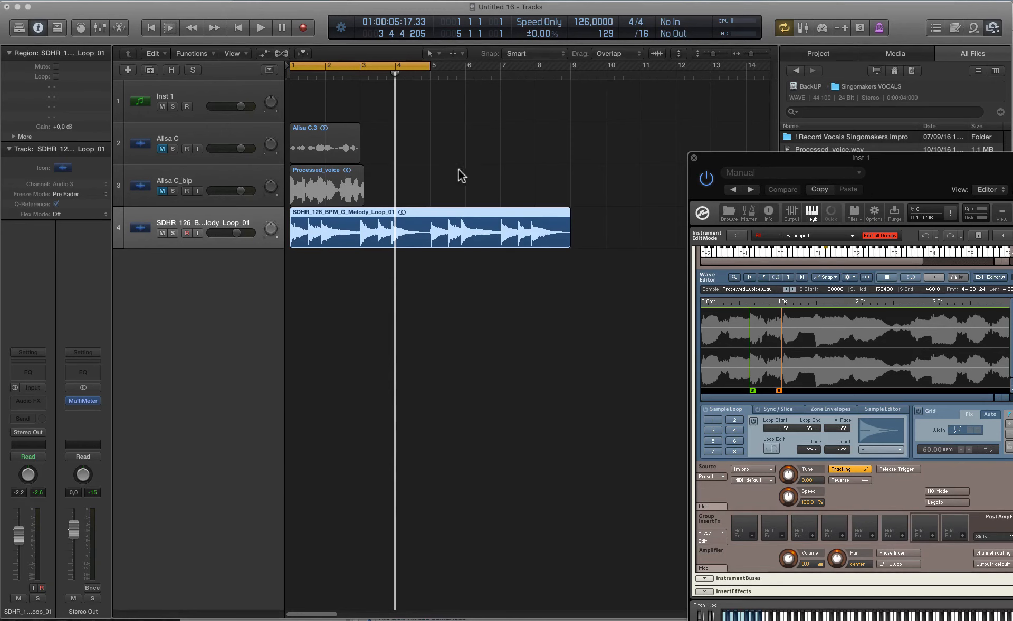
Play the melody loop from the project start, stop, and centre the Kontakt editor
left_click(255, 29)
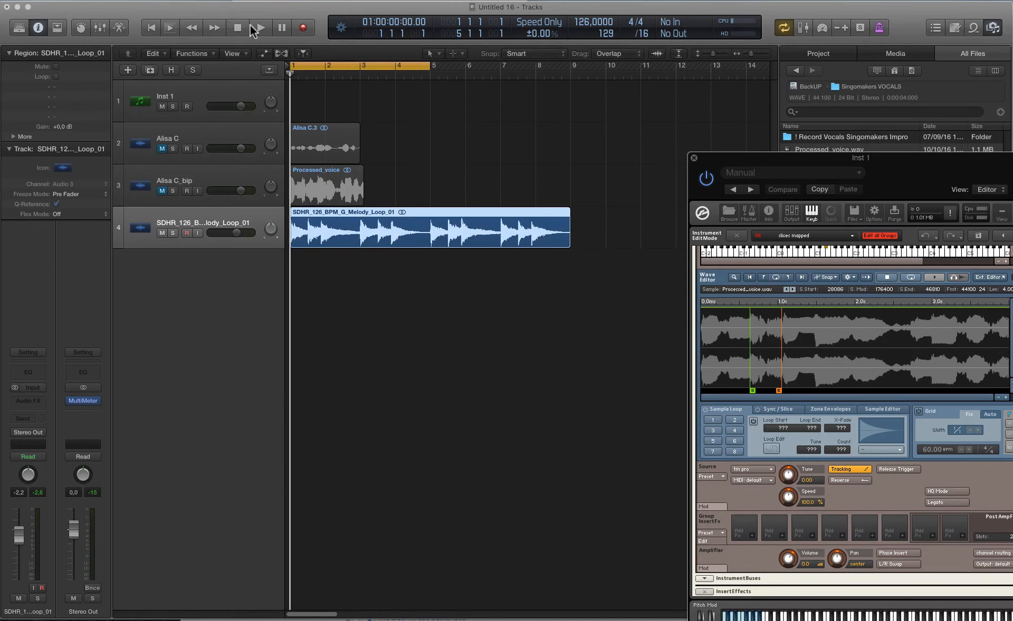
key("space")
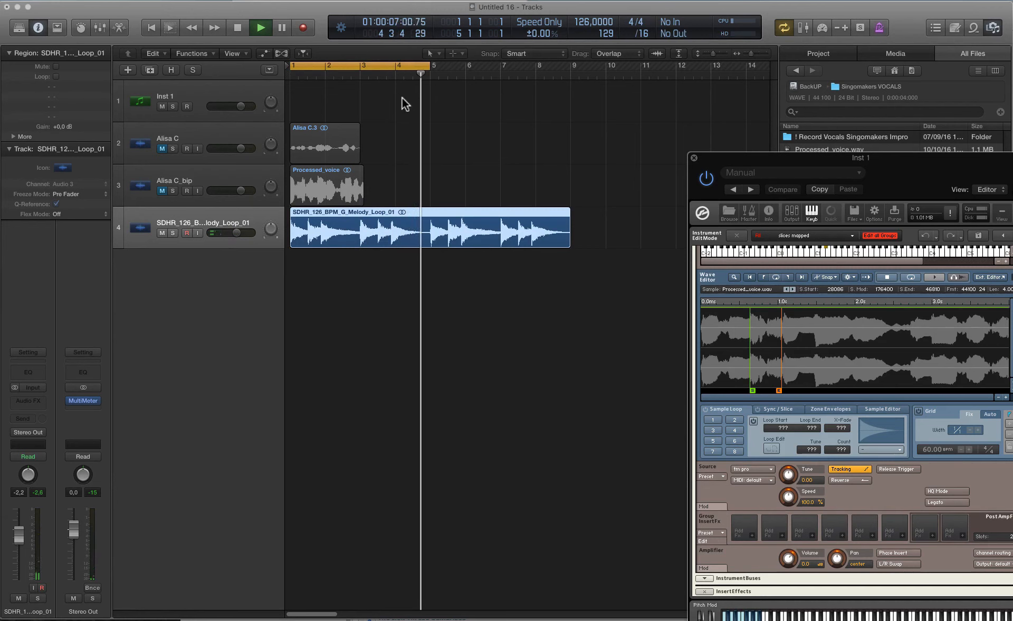
key("space")
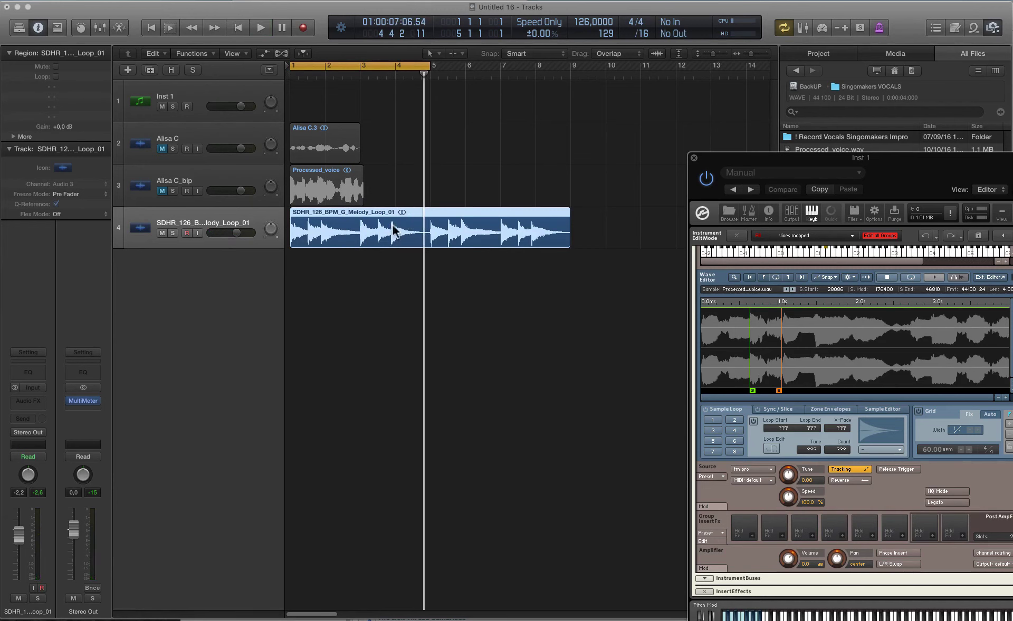
left_click_drag(881, 158, 603, 57)
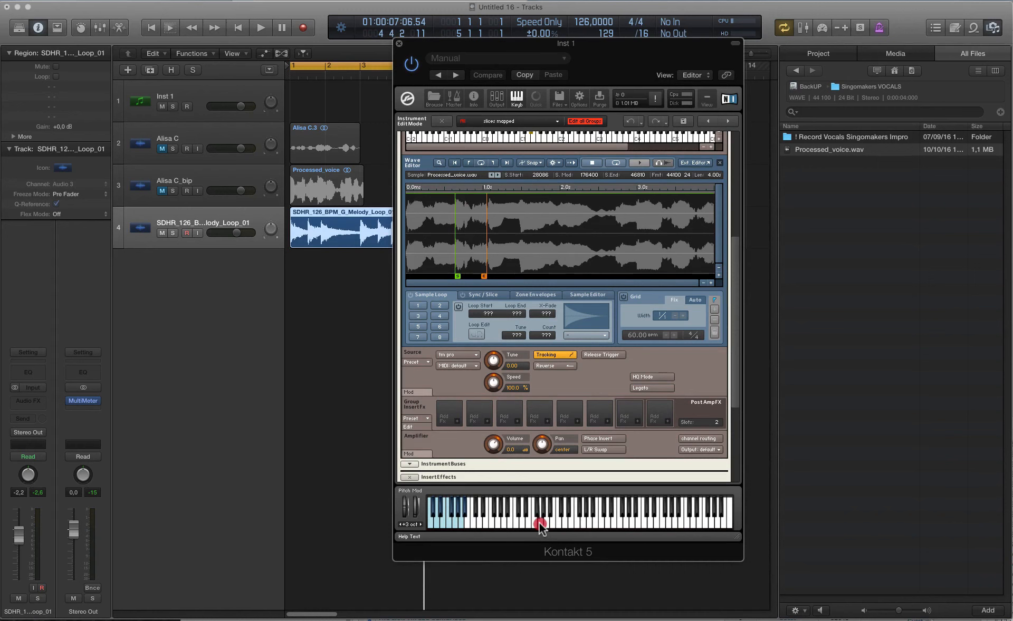
Audition a vocal slice and lower the Kontakt Source Tune to -2.00
left_click_drag(614, 53, 618, 55)
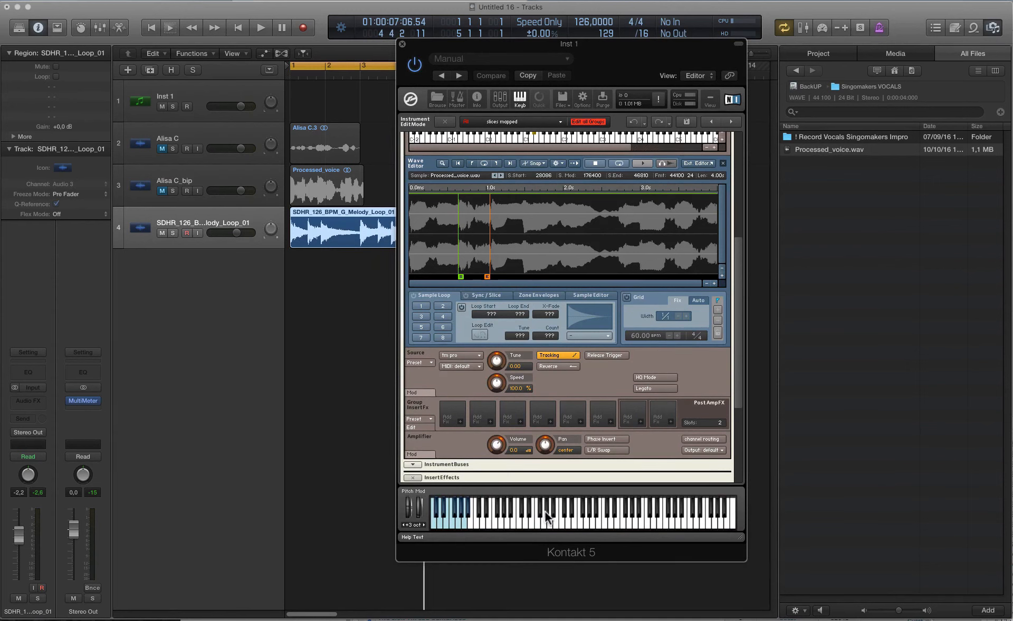
left_click(545, 520)
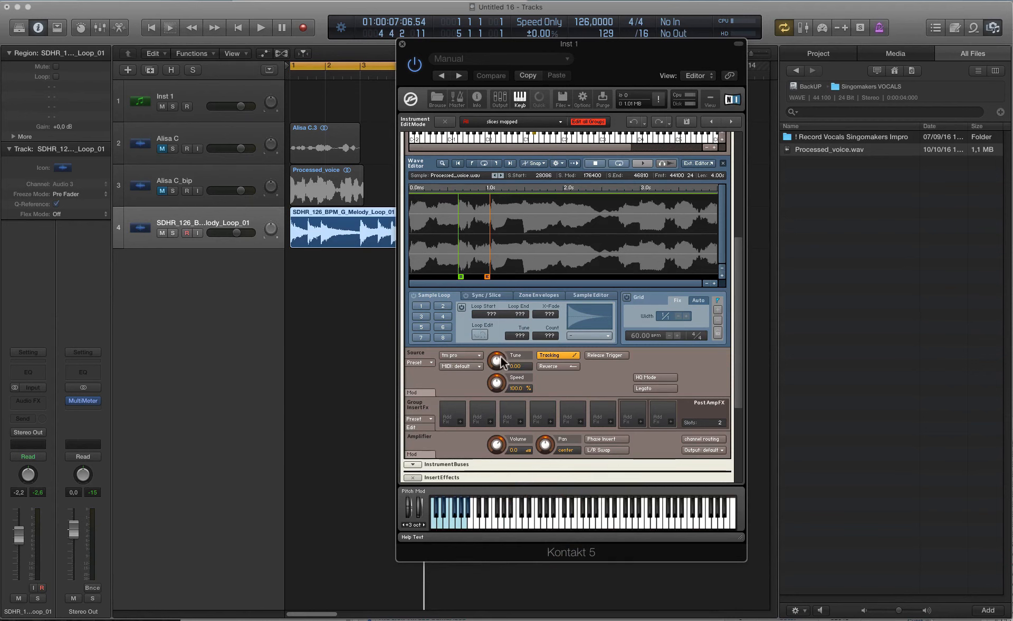
left_click_drag(496, 359, 496, 368)
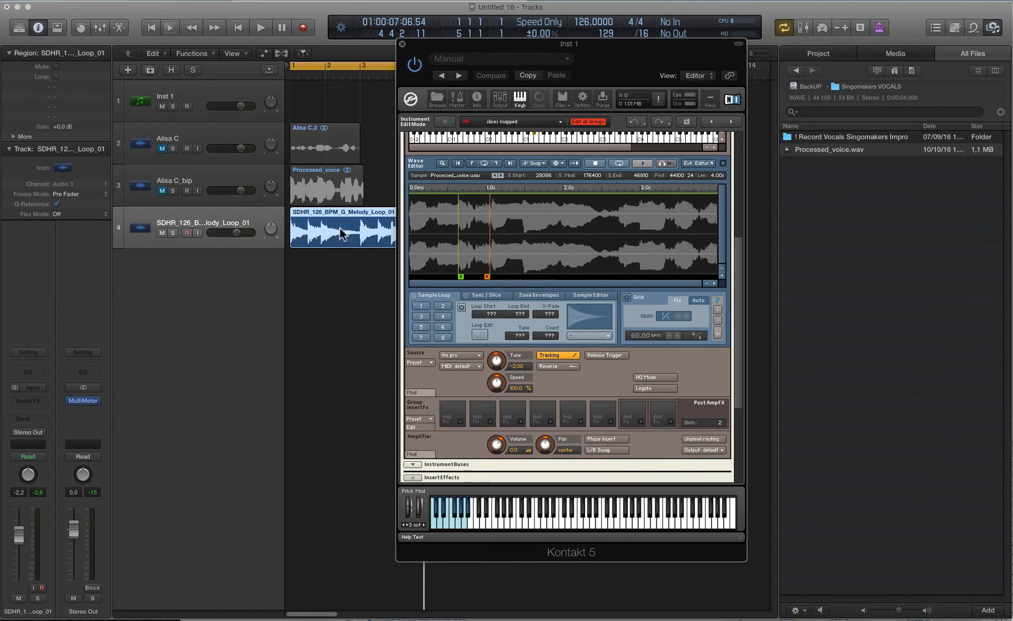
Play the chops on Inst 1 against the loop from the start, then move Kontakt aside
left_click(202, 95)
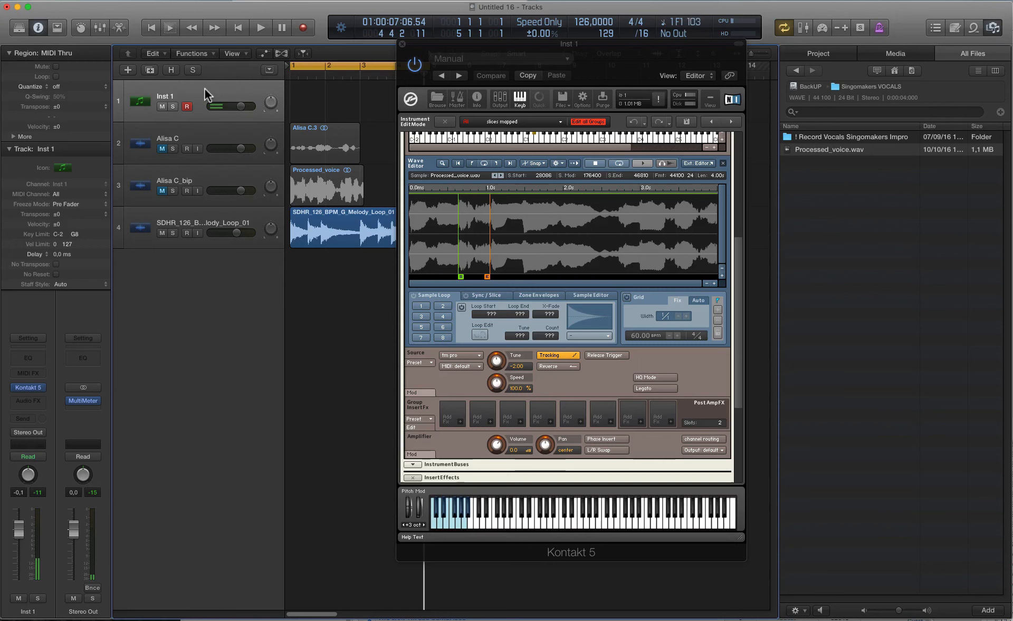
left_click(242, 27)
left_click(261, 28)
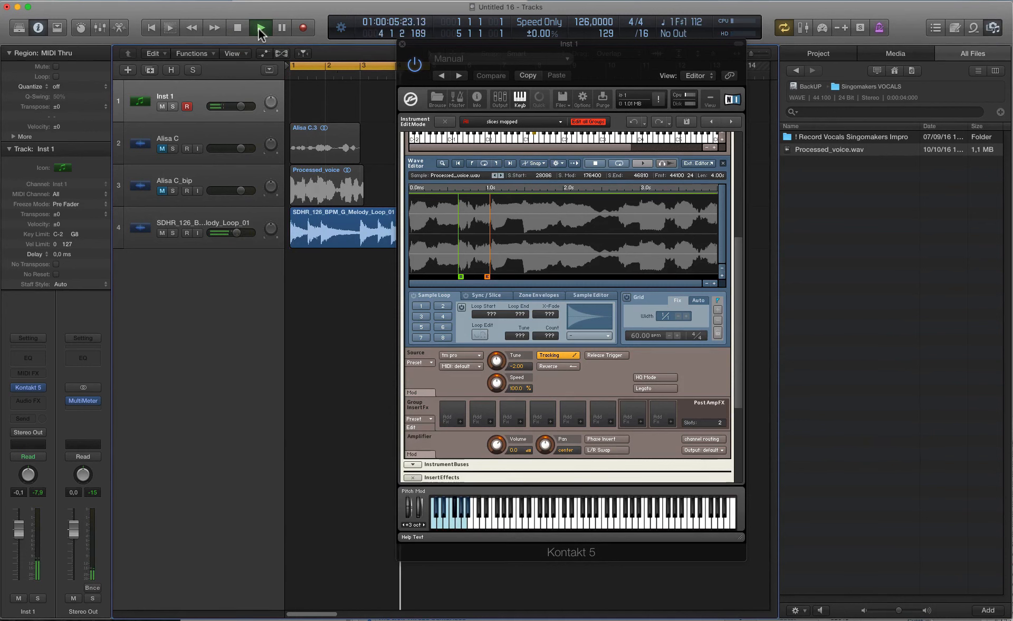
left_click(259, 29)
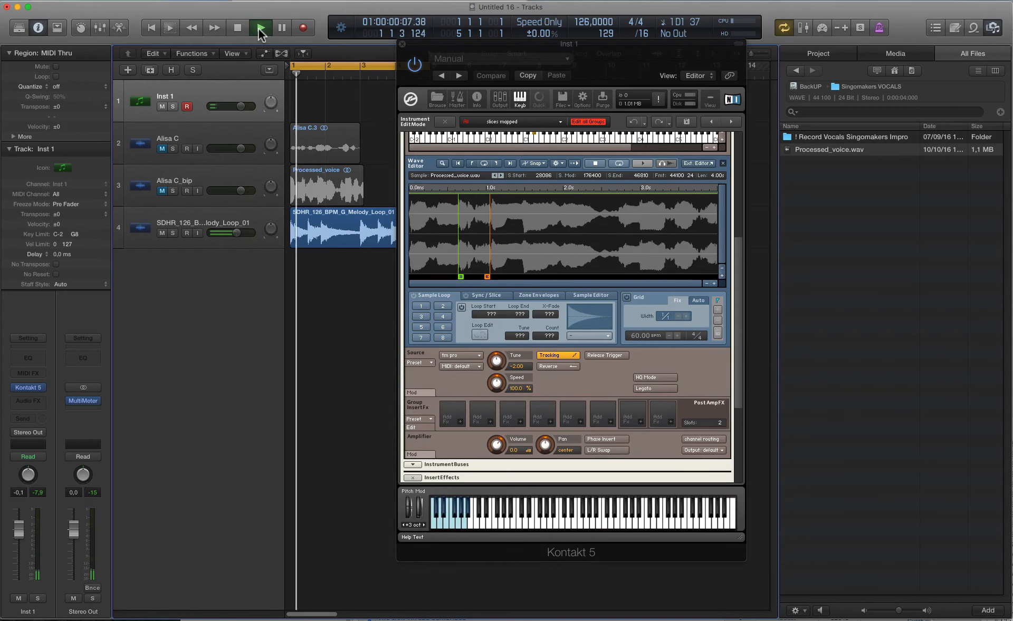
left_click(237, 27)
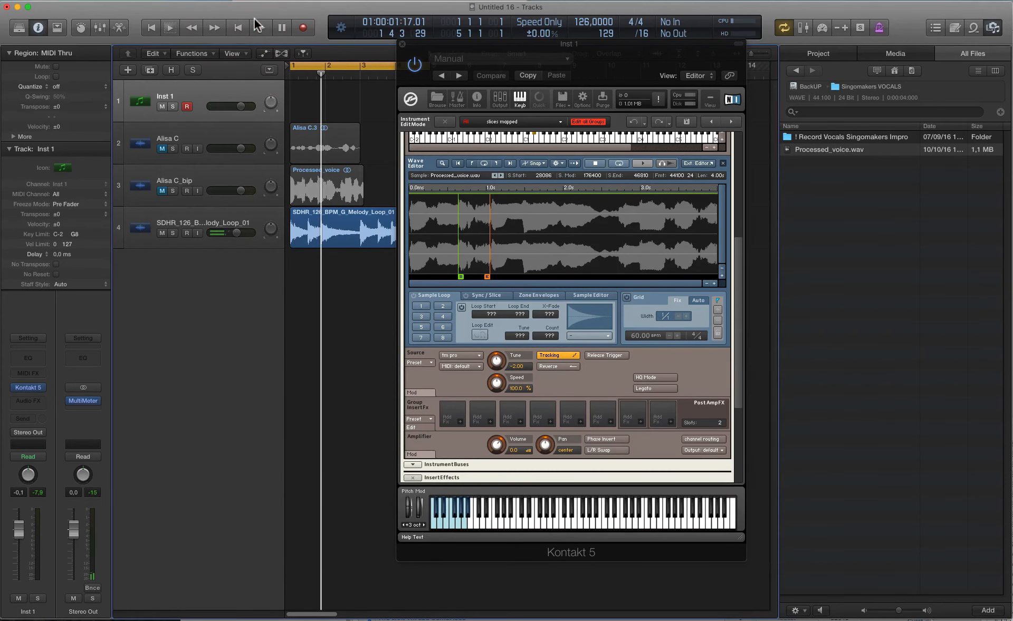
left_click_drag(422, 46, 548, 34)
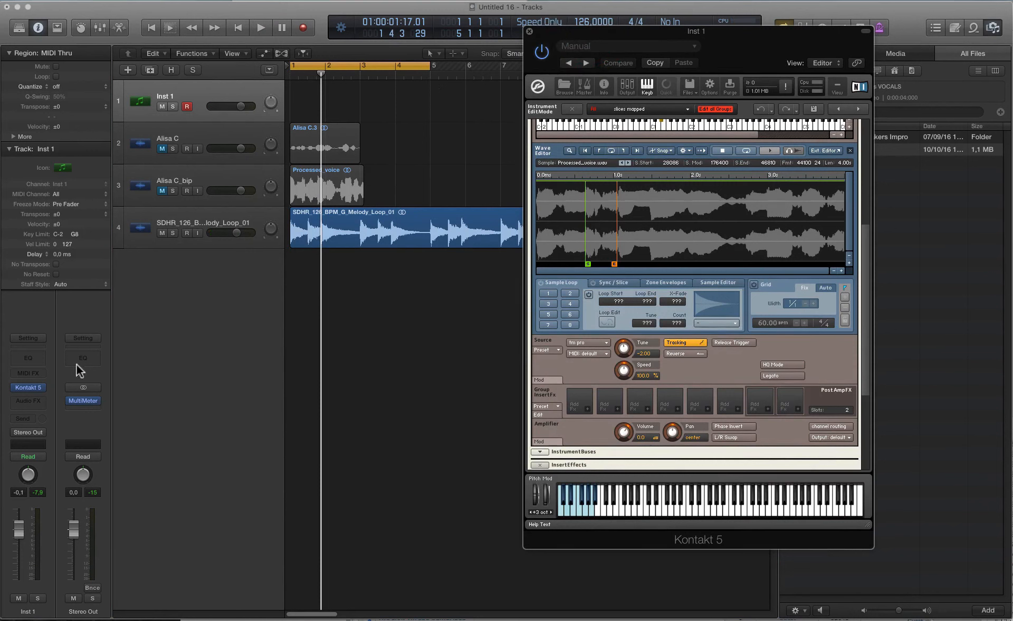
Insert Pitch Correction from the Pitch submenu on the Inst 1 Audio FX slot
left_click(39, 400)
mouse_move(43, 505)
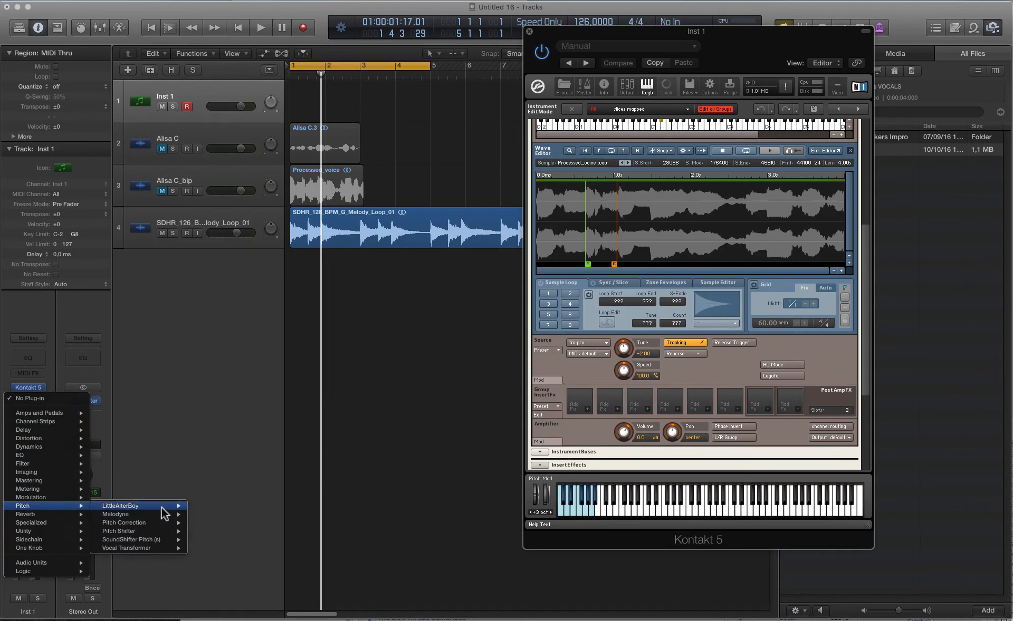
mouse_move(125, 522)
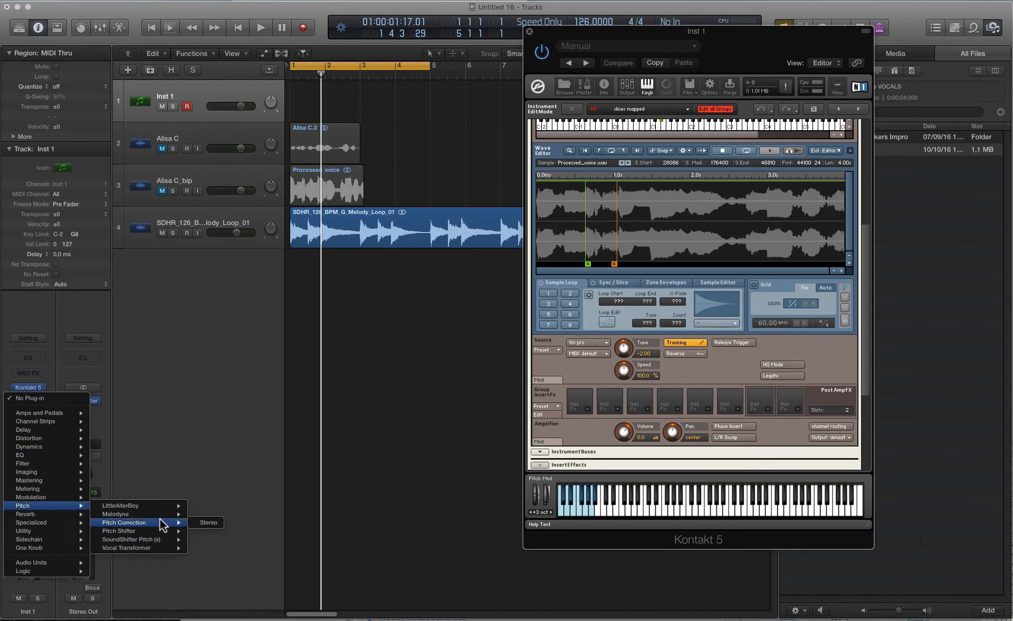
left_click(210, 523)
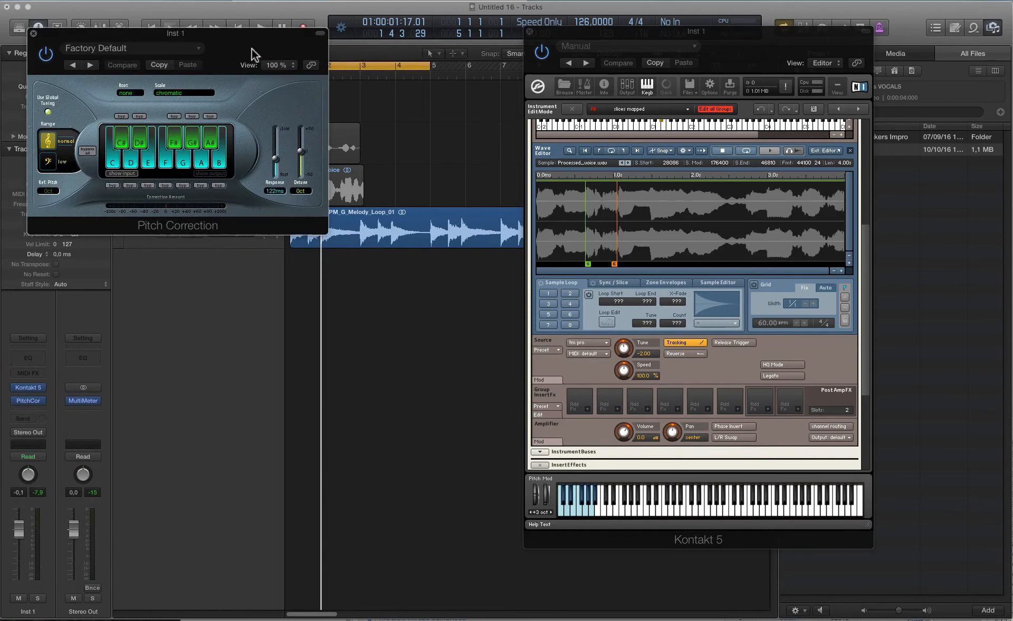
left_click_drag(251, 48, 396, 22)
Set Pitch Correction to the natural minor scale with root note G
left_click(322, 65)
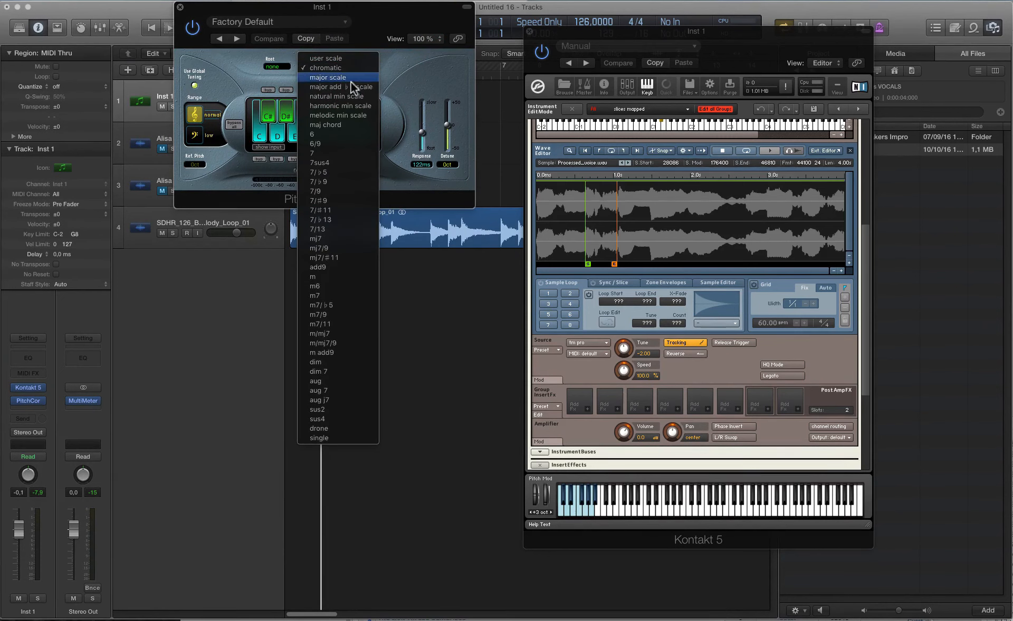
left_click(353, 95)
left_click(275, 66)
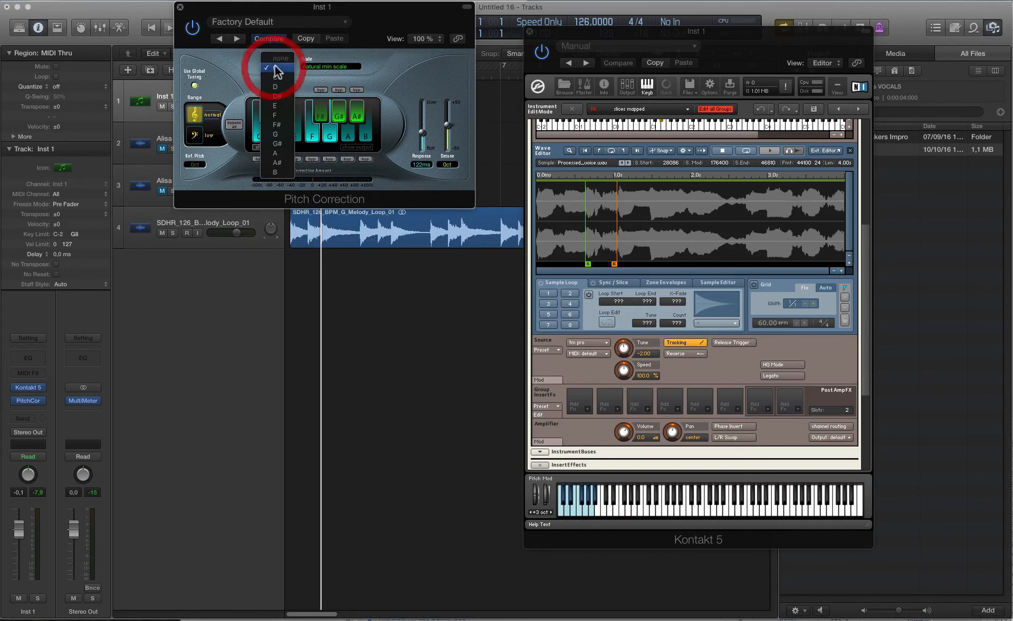
left_click(276, 134)
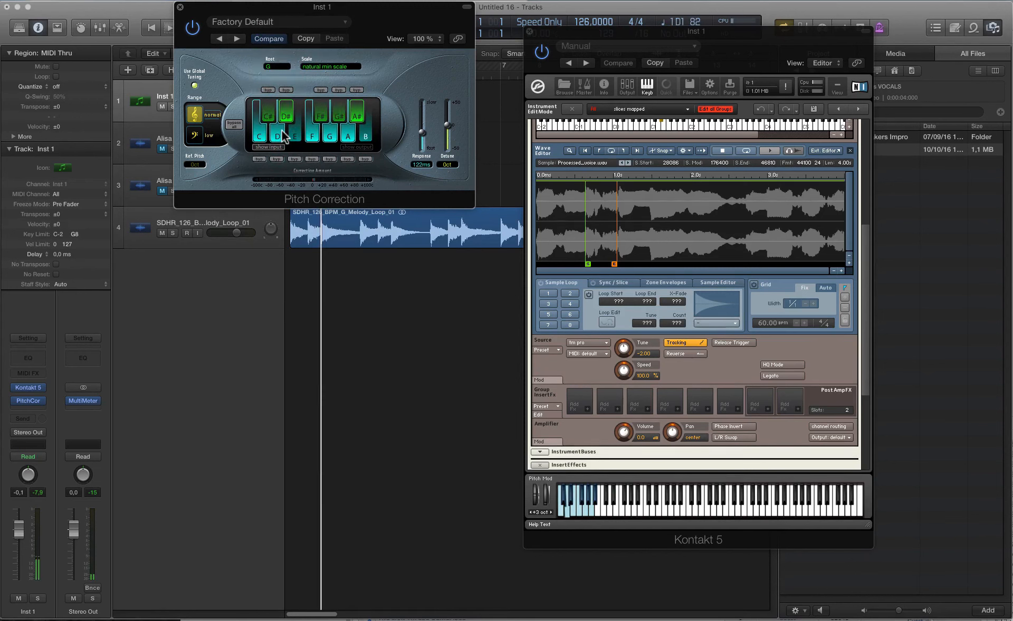
left_click_drag(323, 10, 375, 20)
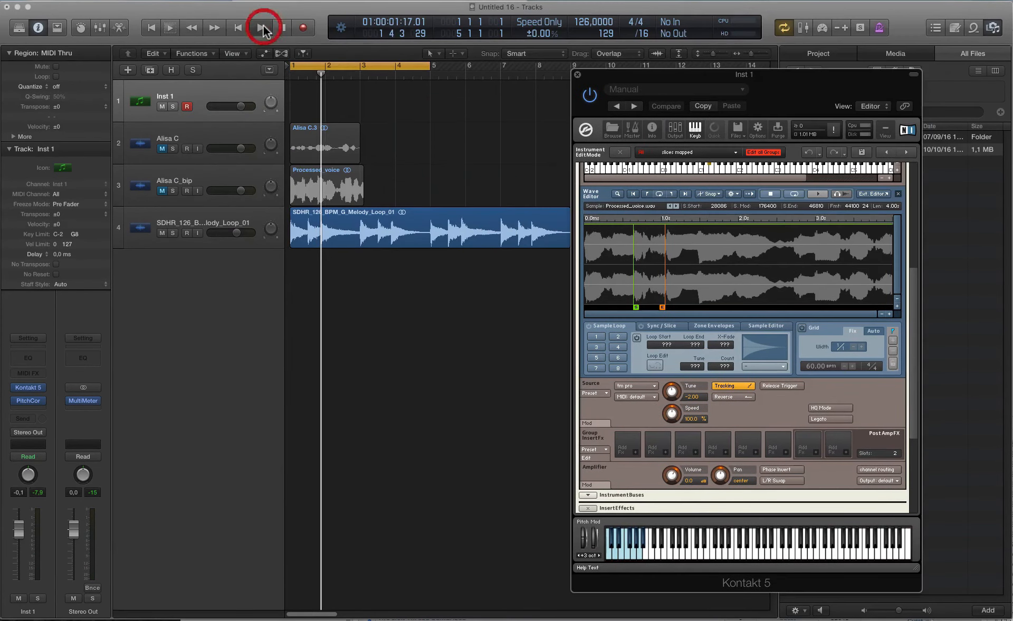
Audition the pitch-corrected chops, then bring up plug-ins for the next Inst 1 effect slot
left_click(263, 25)
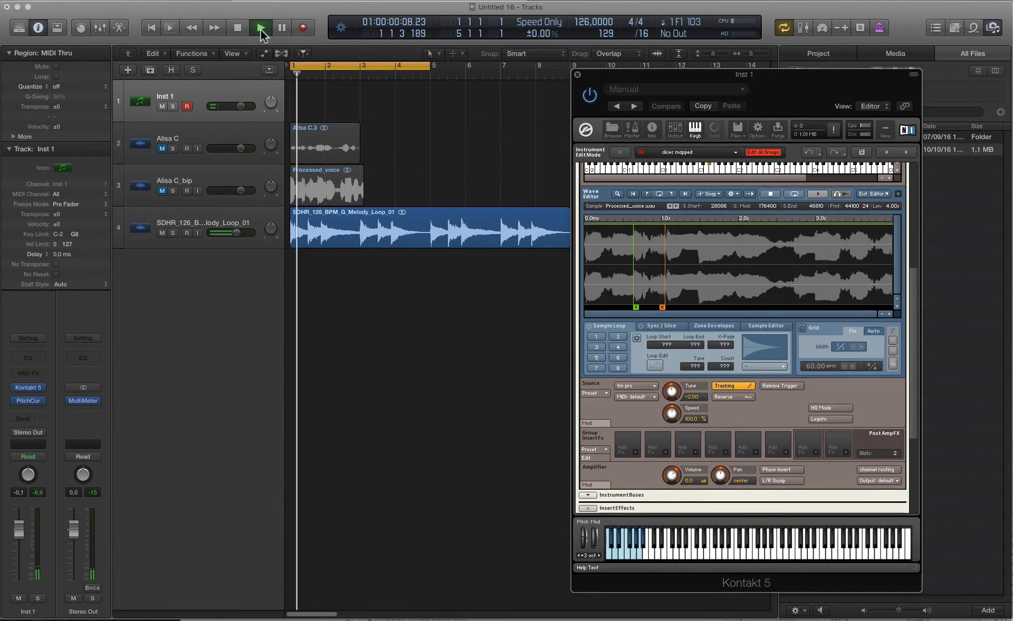
left_click(260, 29)
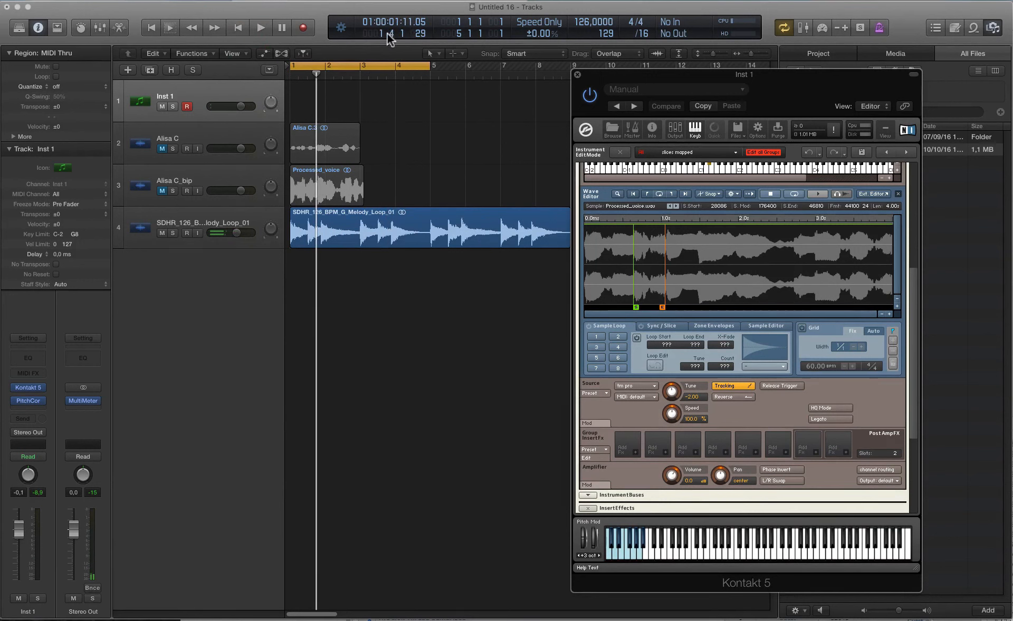
left_click(38, 414)
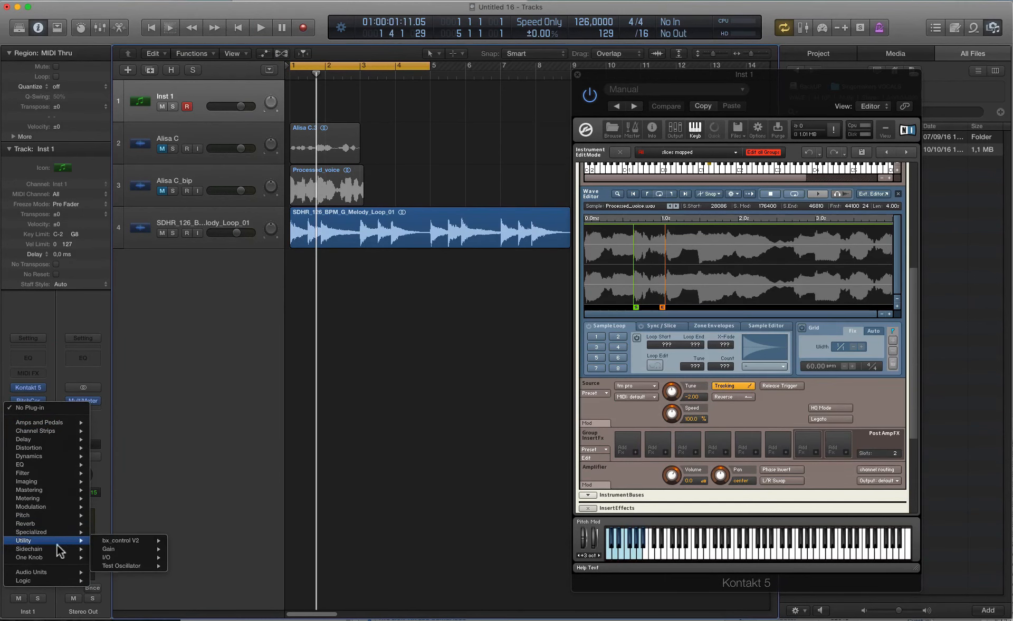
mouse_move(44, 523)
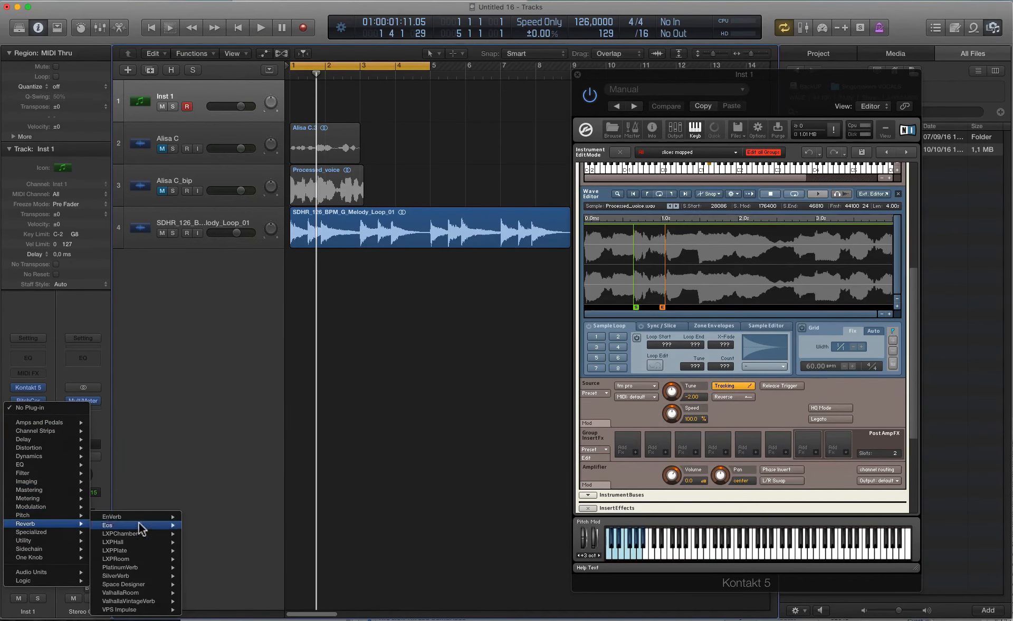
Insert ValhallaVintageVerb with mix about 23%, decay 2.46 s and low cut 470 Hz
left_click(128, 600)
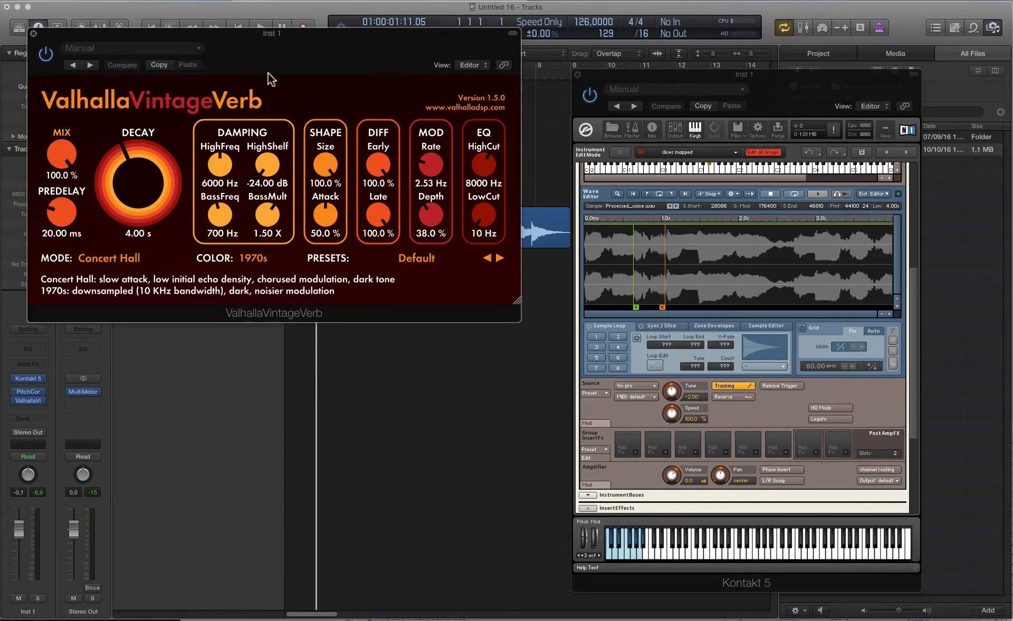
left_click_drag(268, 73, 497, 76)
left_click_drag(289, 158, 272, 260)
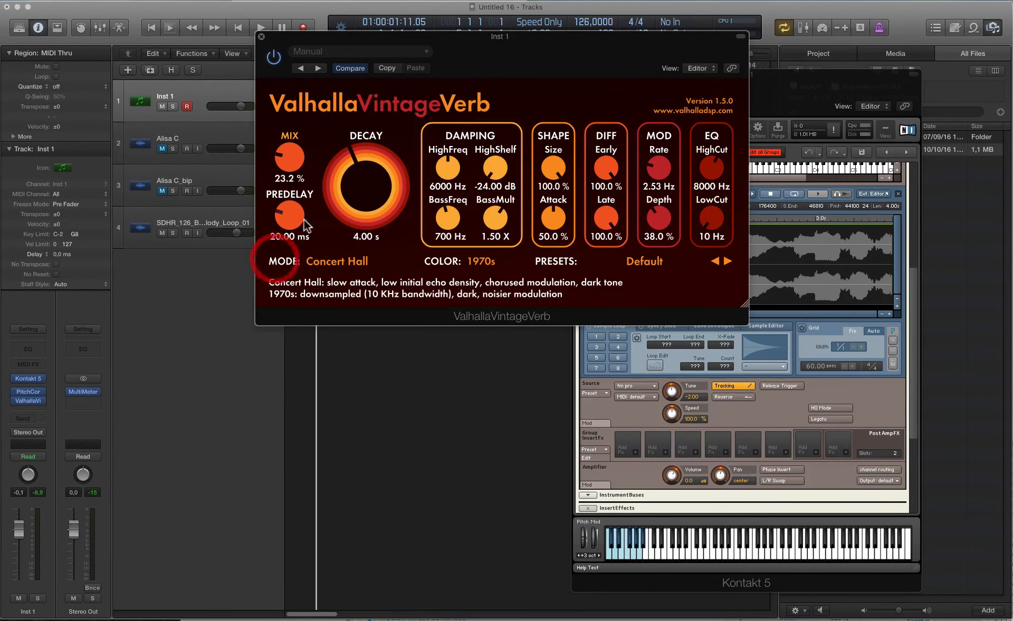
left_click_drag(366, 185, 343, 183)
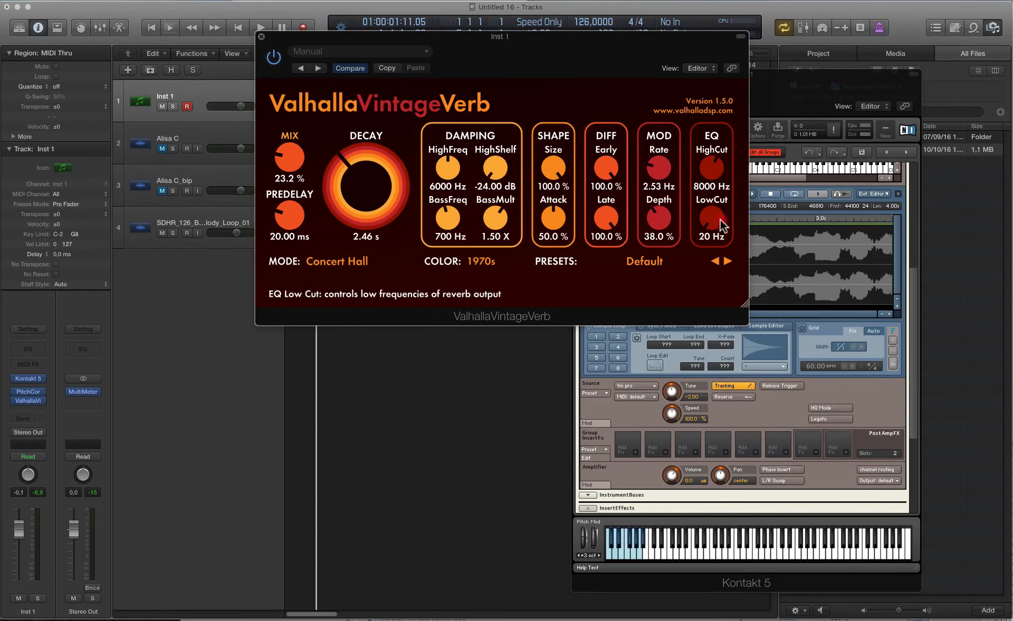
left_click_drag(710, 220, 732, 186)
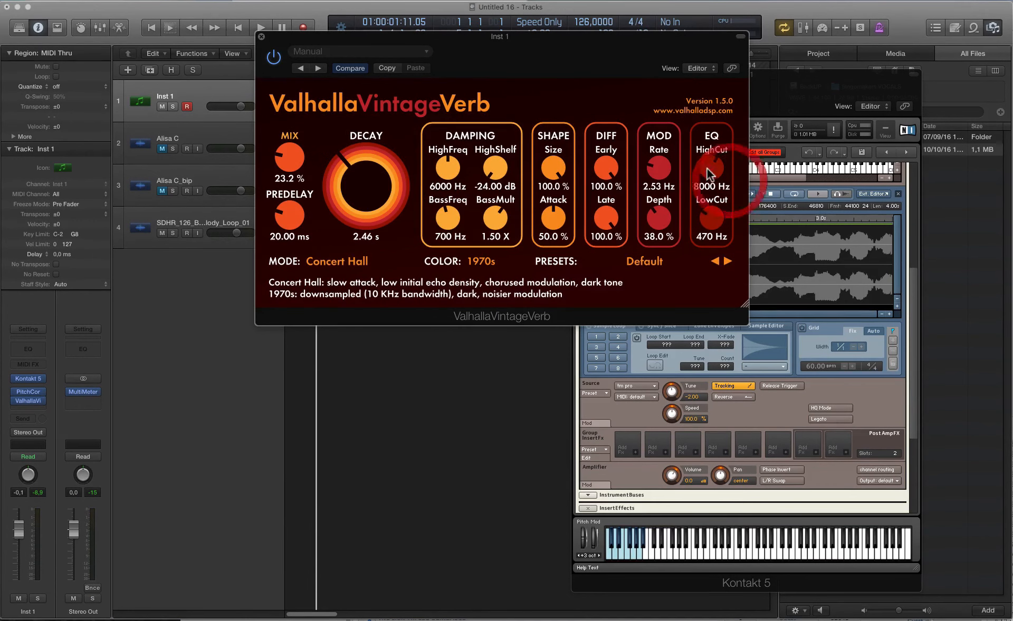
Switch the reverb mode to Bright Hall and raise predelay to about 32 ms
left_click(348, 262)
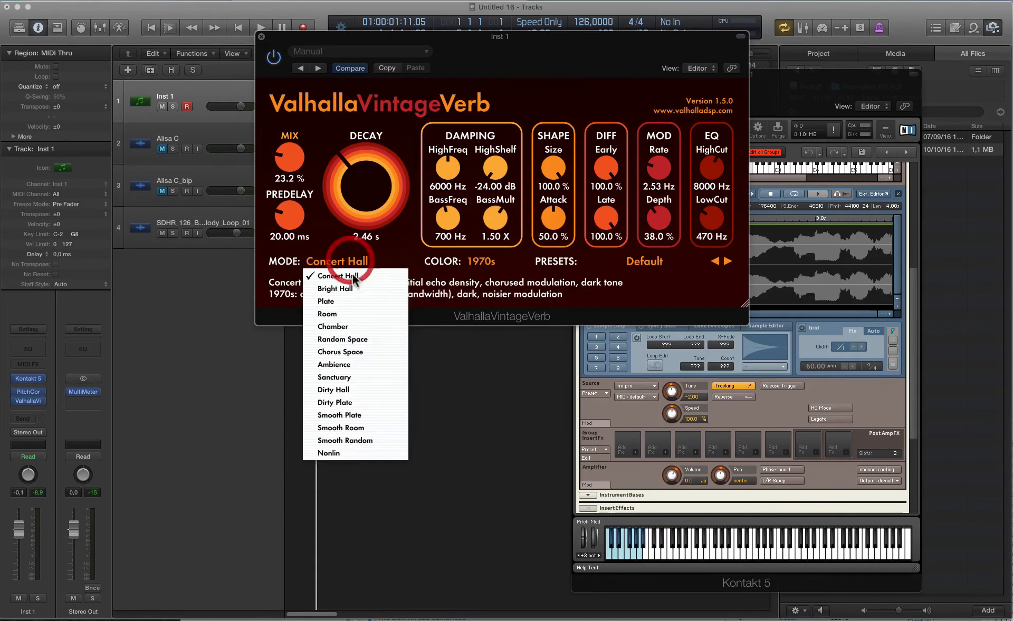
left_click(348, 287)
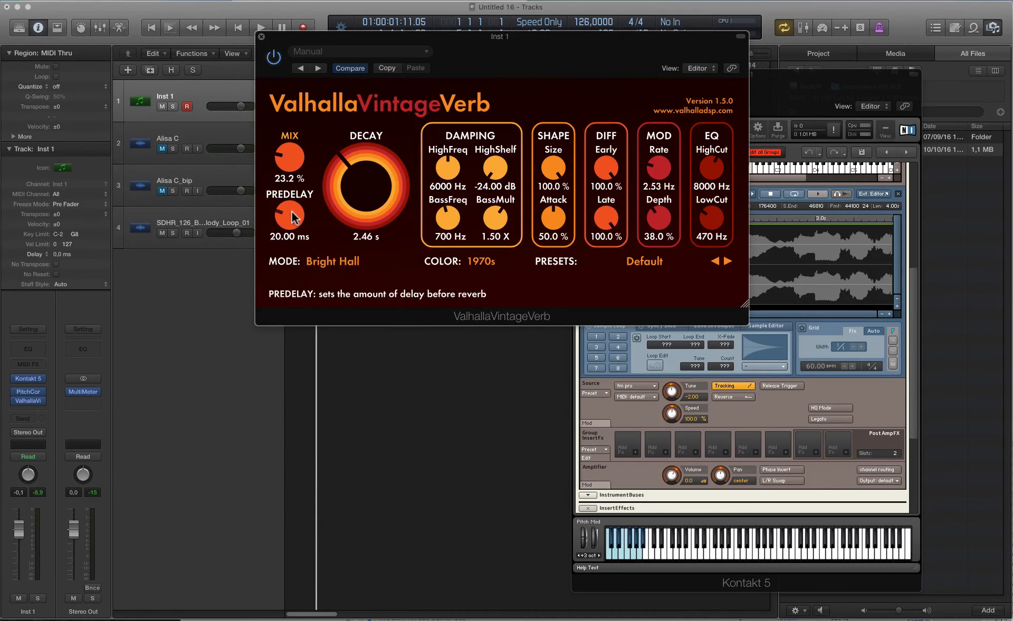
left_click_drag(290, 215, 295, 210)
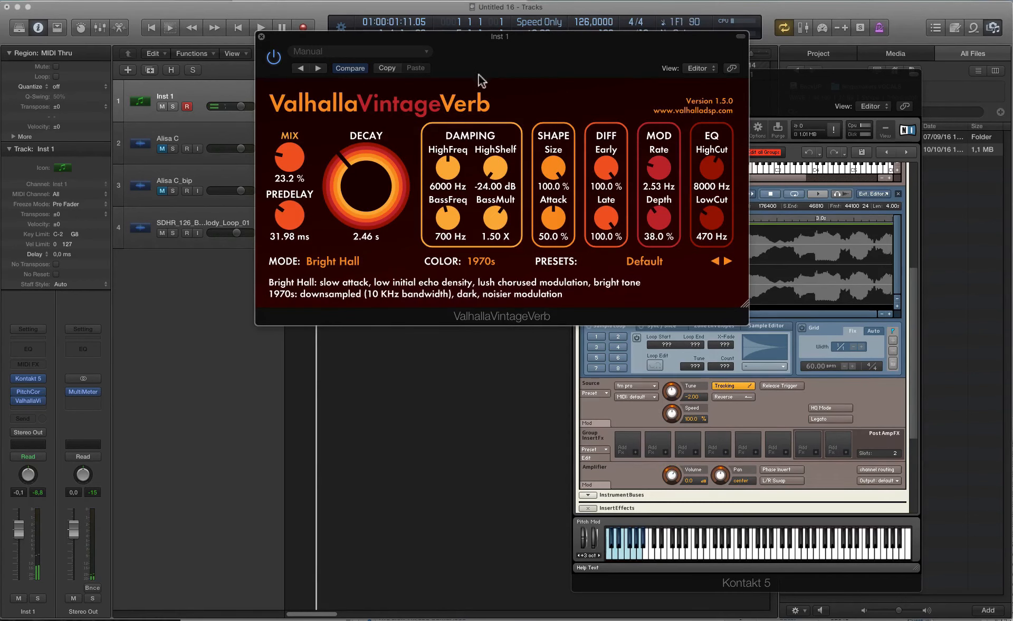
Nudge the reverb mix to 25.2% and move the plug-in window aside
left_click_drag(510, 40, 617, 63)
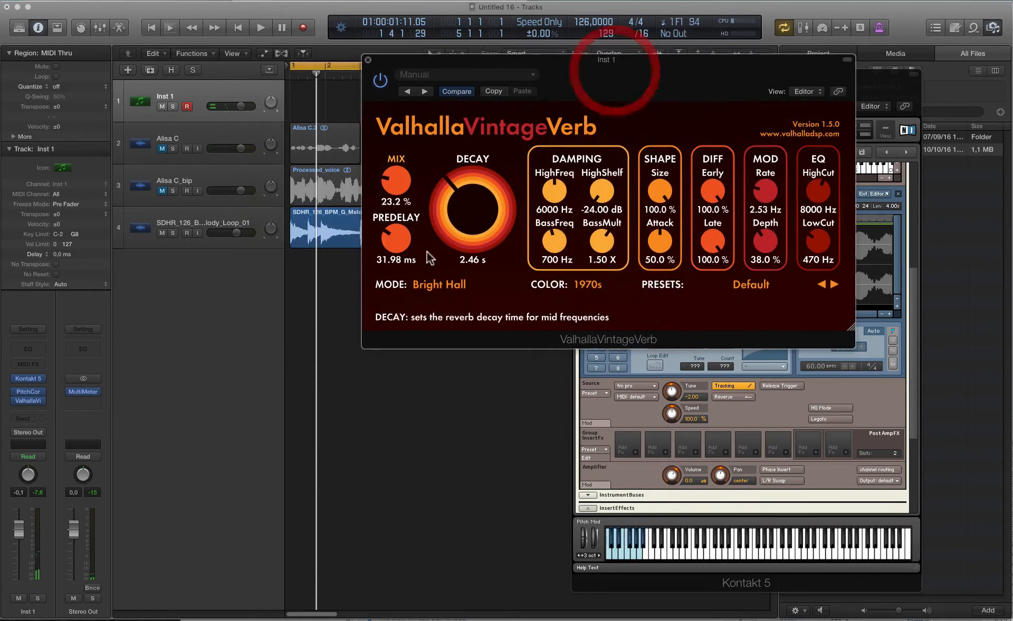
left_click_drag(395, 193, 395, 188)
left_click_drag(589, 60, 764, 97)
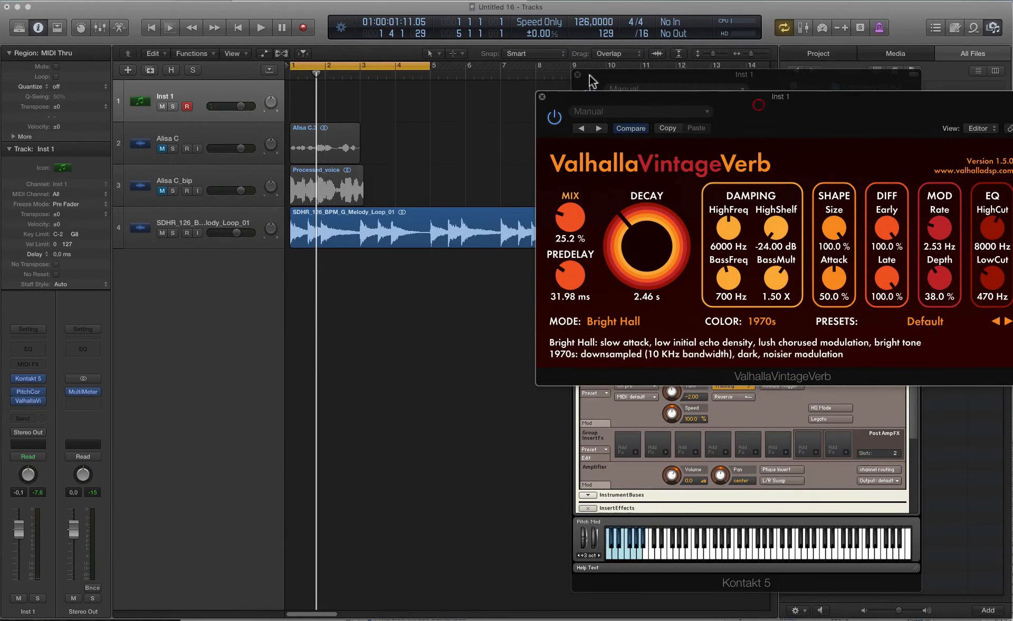
Record a short MIDI region on Inst 1, start it at bar 1, and view it in the Piano Roll
left_click(306, 27)
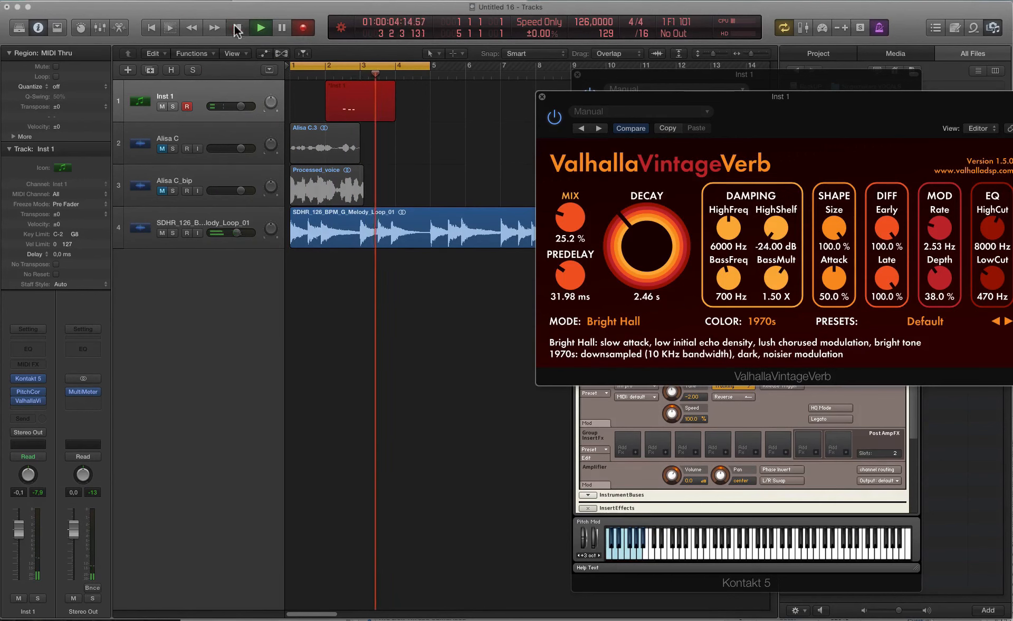
key("space")
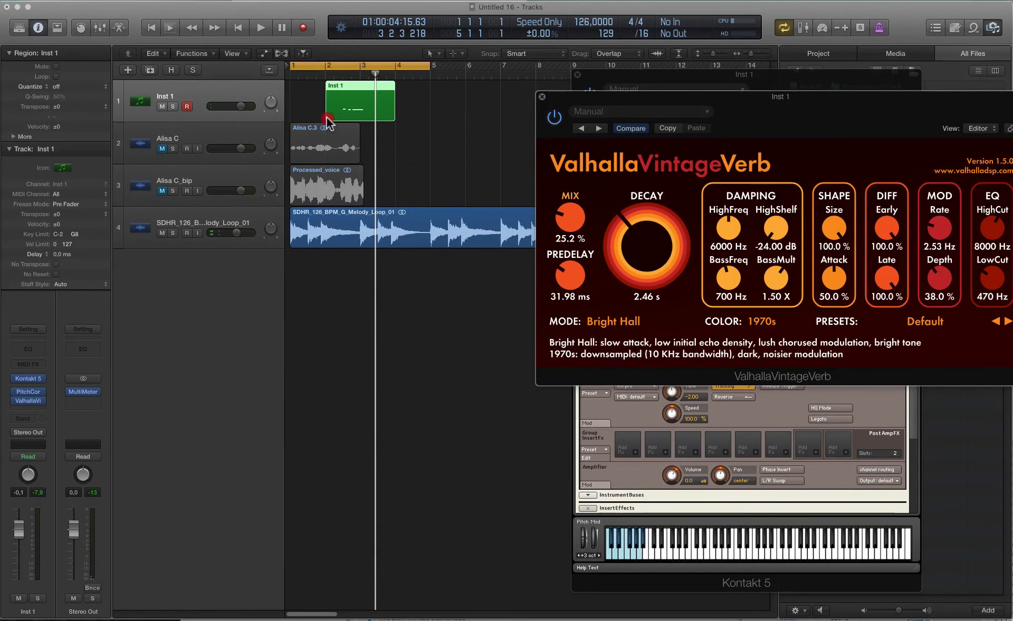
left_click_drag(326, 103, 289, 102)
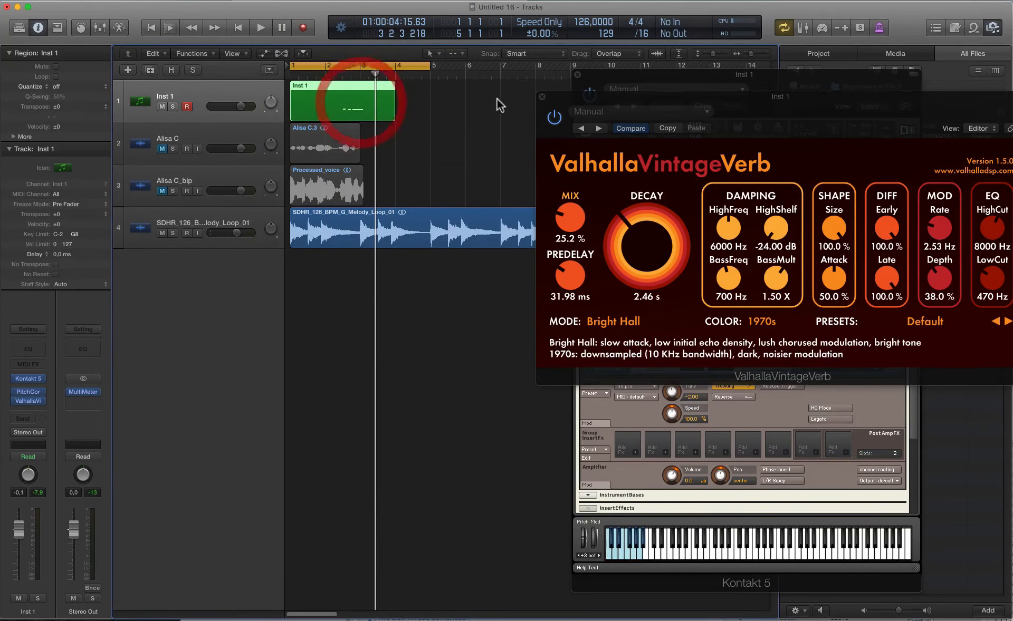
double_click(363, 105)
left_click(541, 96)
left_click(577, 76)
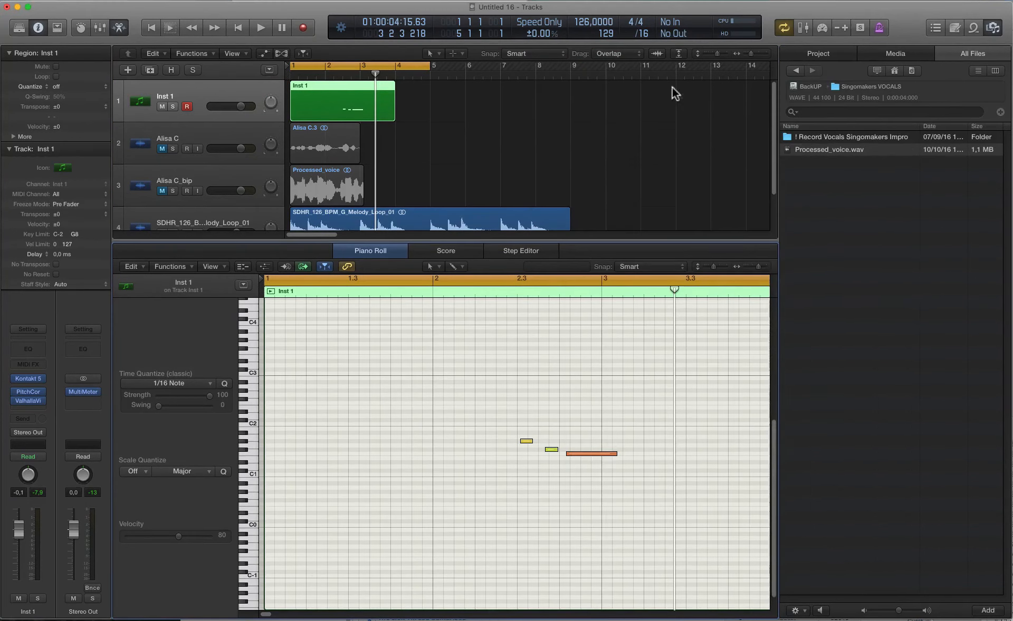
Shift the first note's timing and audition the three-note phrase
left_click(551, 450)
left_click_drag(523, 442, 574, 460)
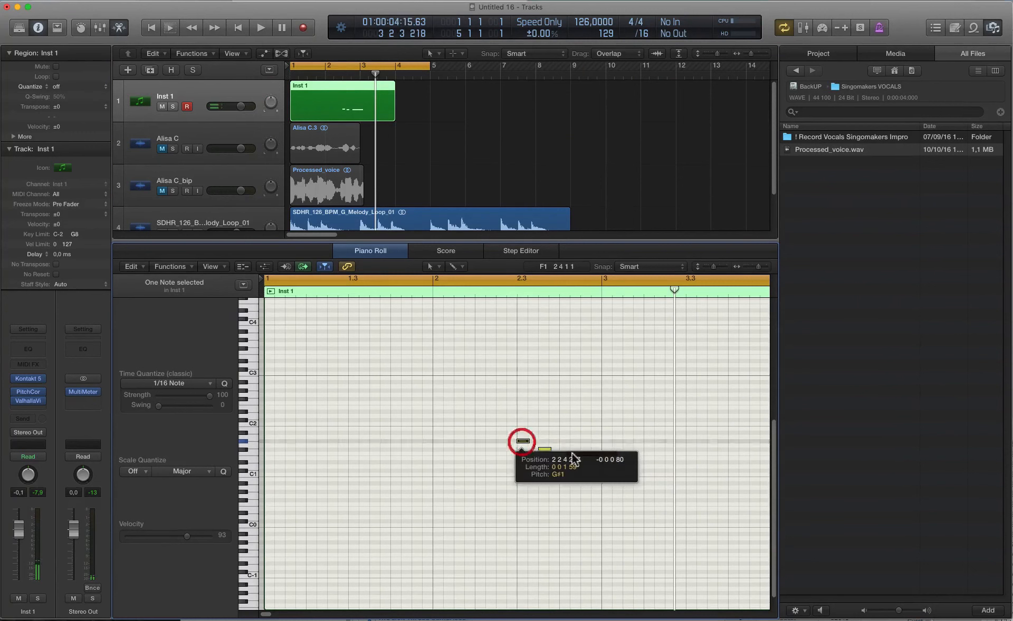
left_click(584, 453)
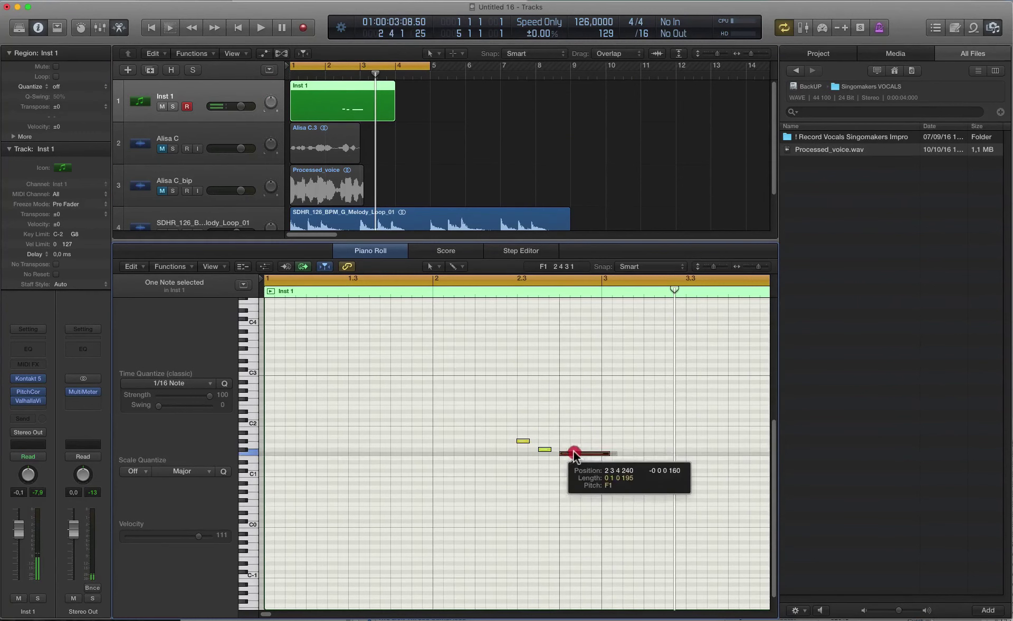
double_click(476, 294)
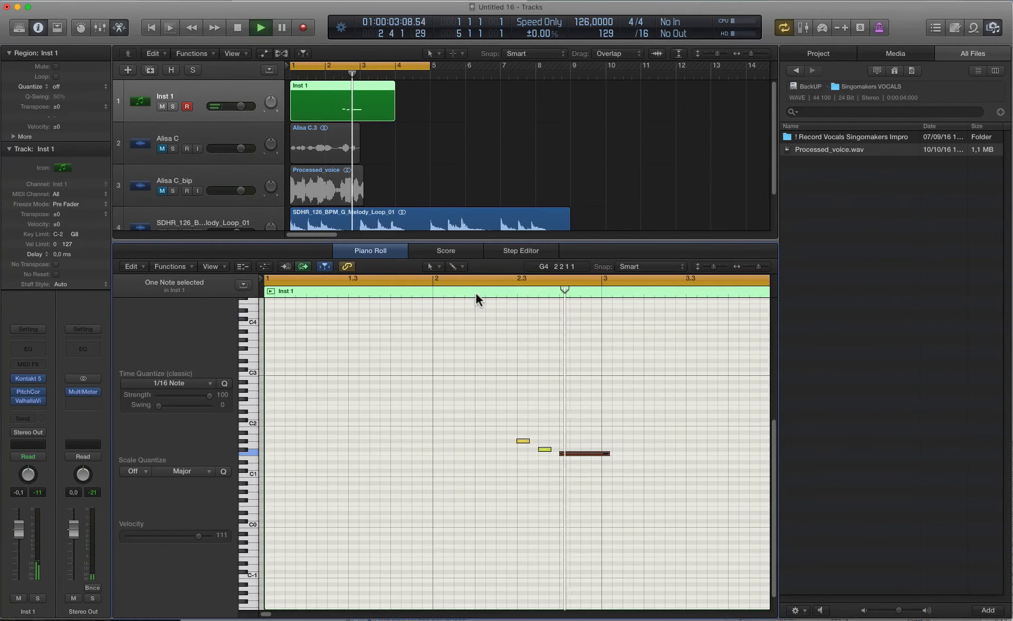
key("space")
Select all three notes, play them, and extend the Inst 1 region to bar 5
left_click_drag(585, 418, 492, 498)
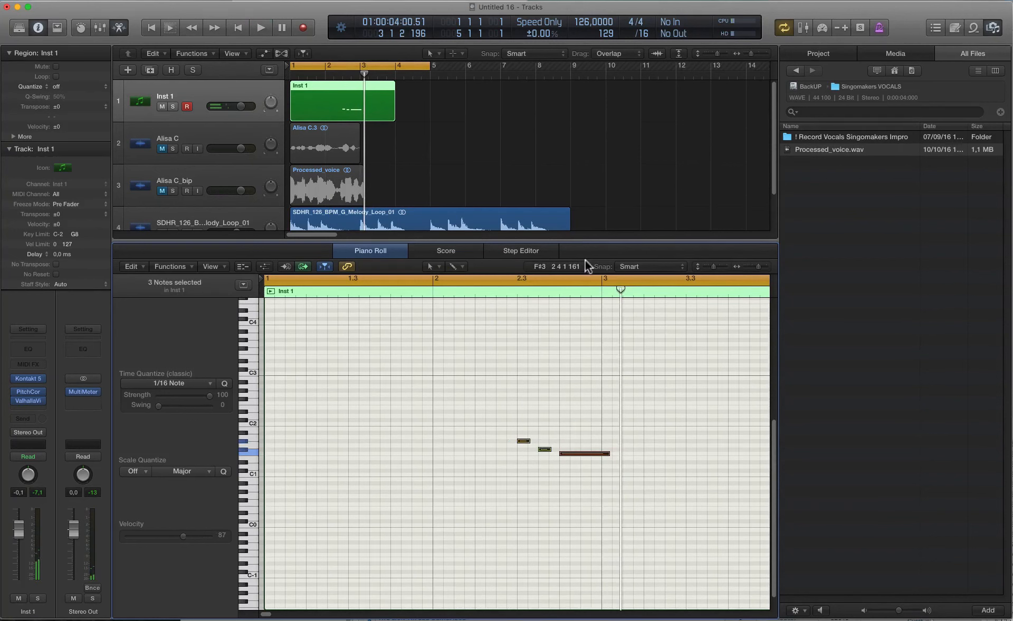
key("space")
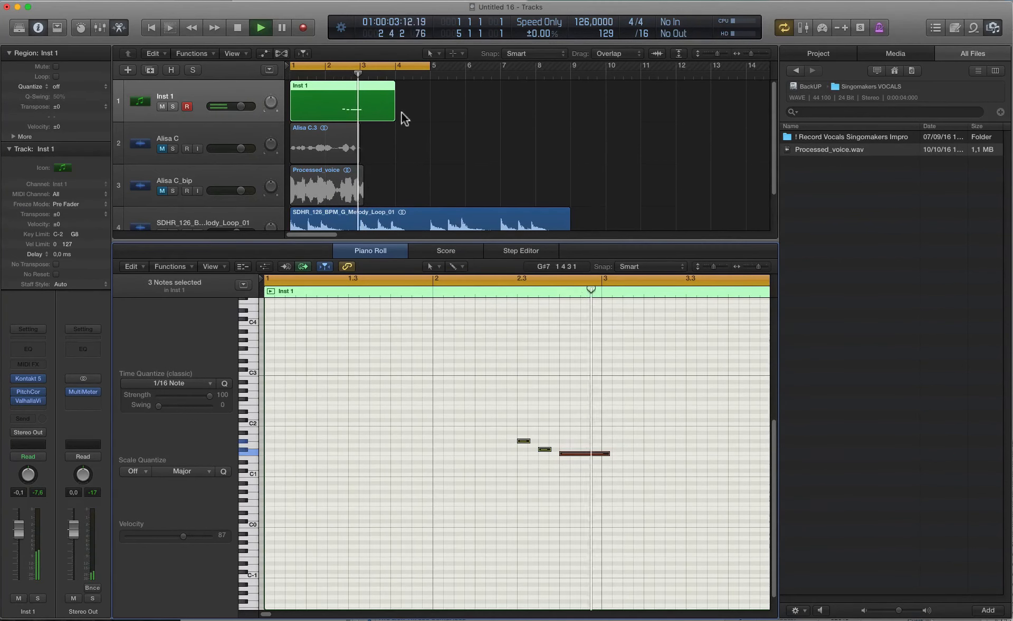
left_click_drag(391, 119, 429, 119)
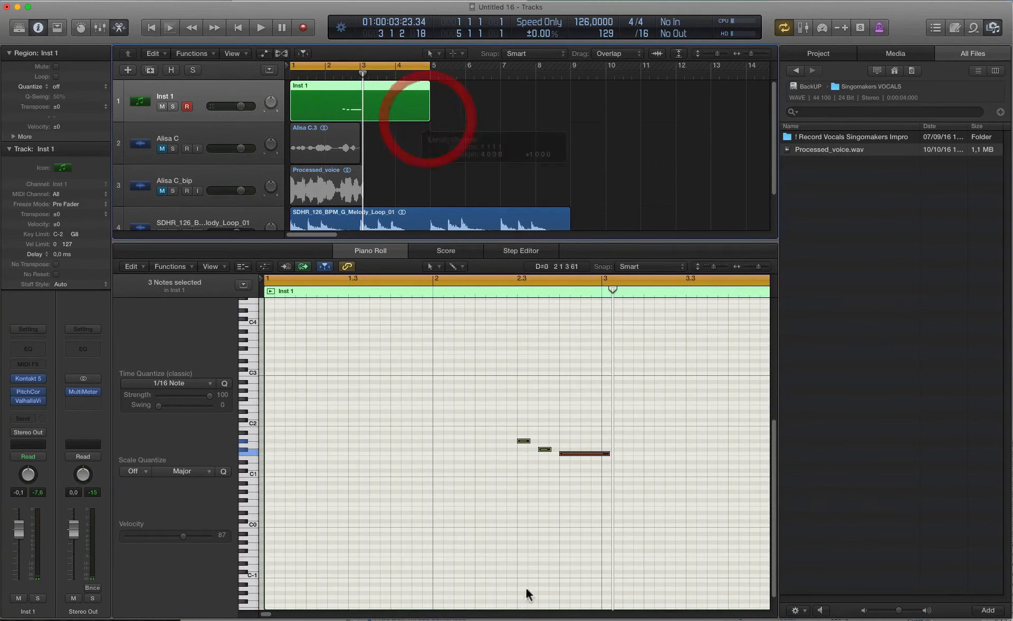
Copy the three notes two bars later and raise the pitch of one copy
left_click(760, 269)
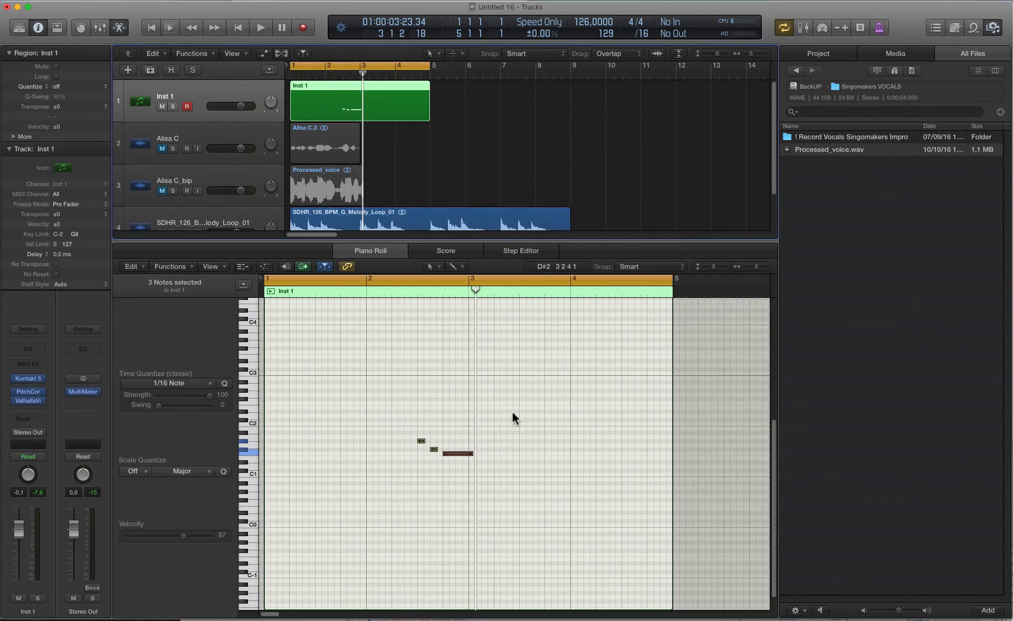
left_click_drag(511, 412, 420, 471)
mouse_move(457, 453)
left_mouse_down()
mouse_move(660, 453)
mouse_move(655, 472)
left_mouse_up()
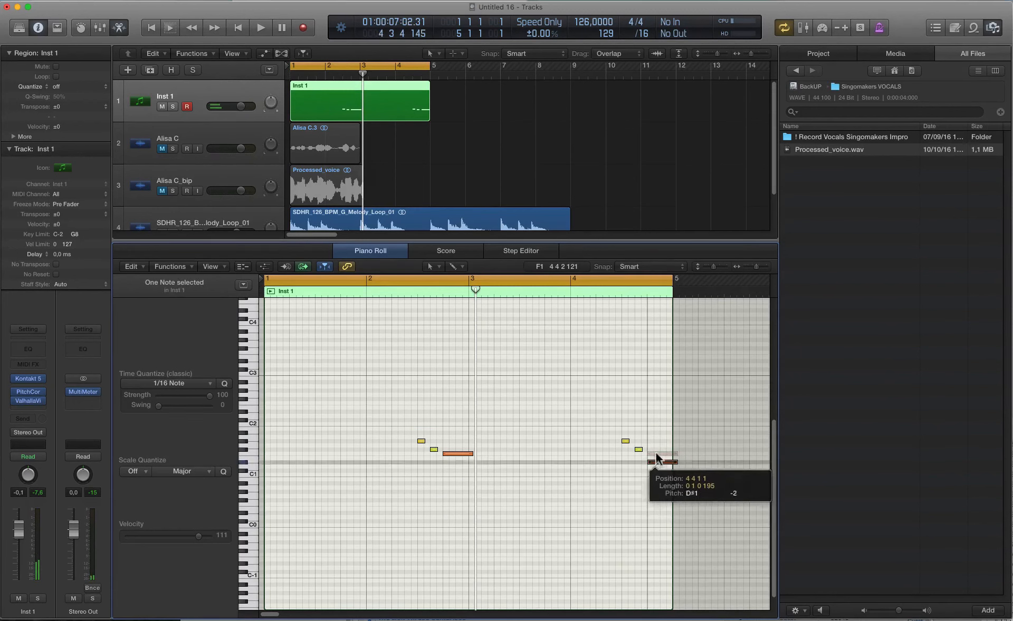
left_click_drag(655, 474, 657, 441)
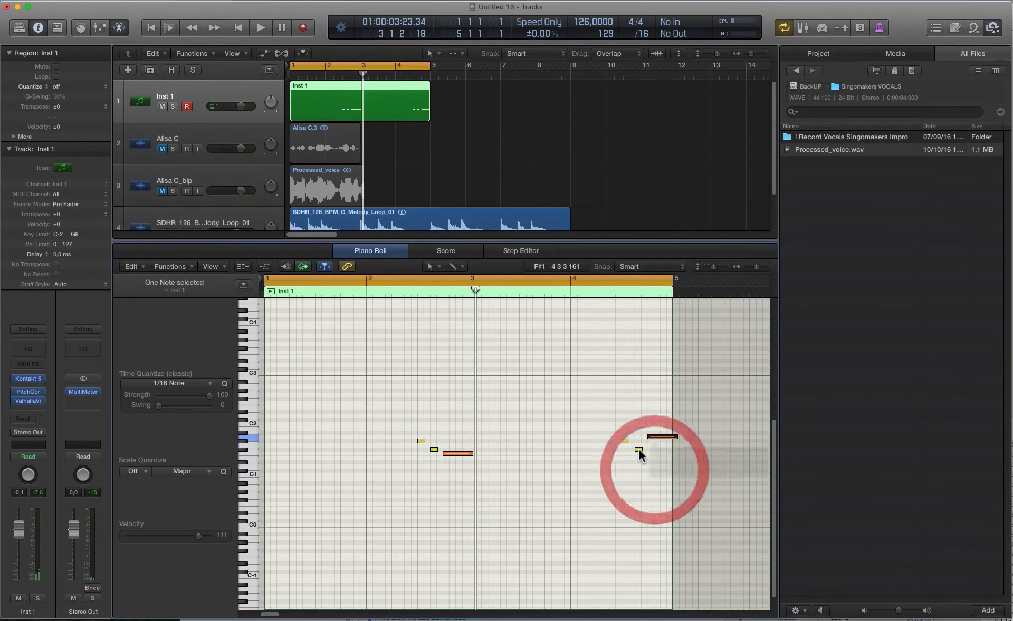
left_click(638, 450)
Pencil in a short note near bar 4, shorten the long note down to F1, and play back
left_click_drag(638, 453, 626, 463)
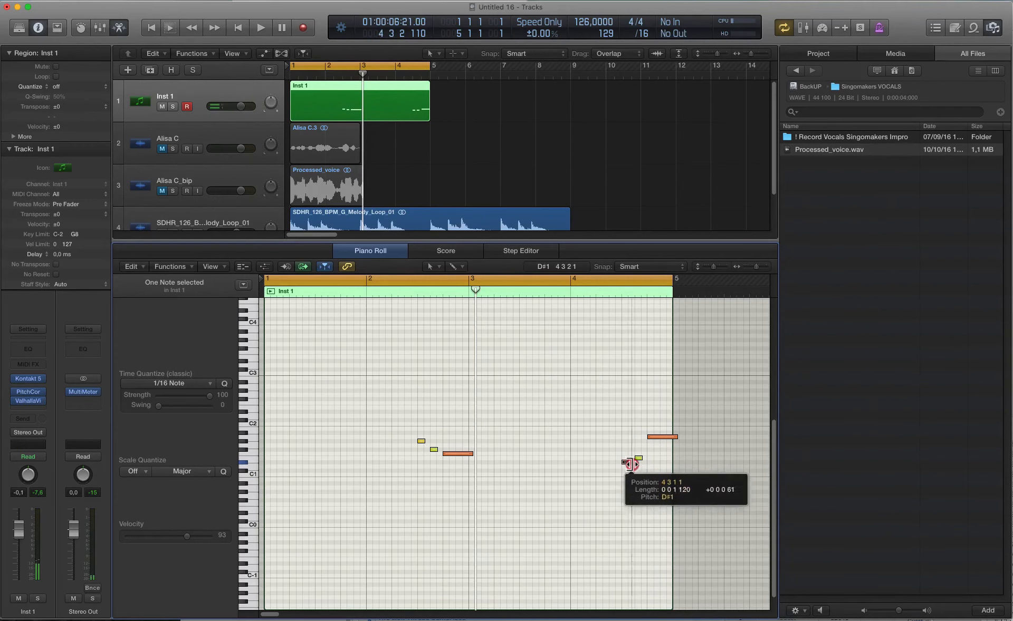
left_click(627, 464)
left_click_drag(632, 462, 628, 463)
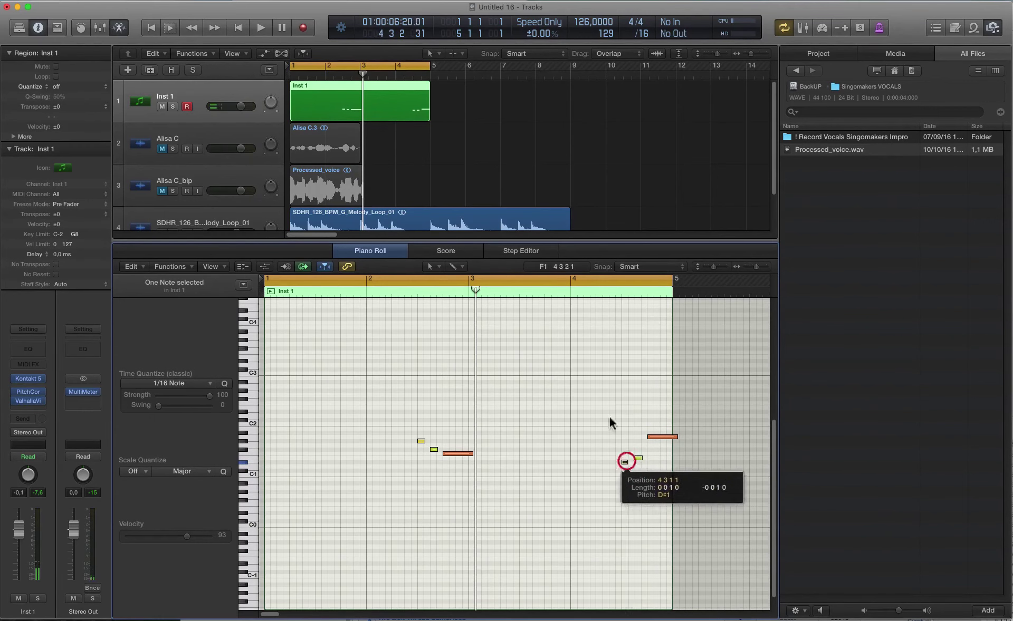
left_click(591, 292)
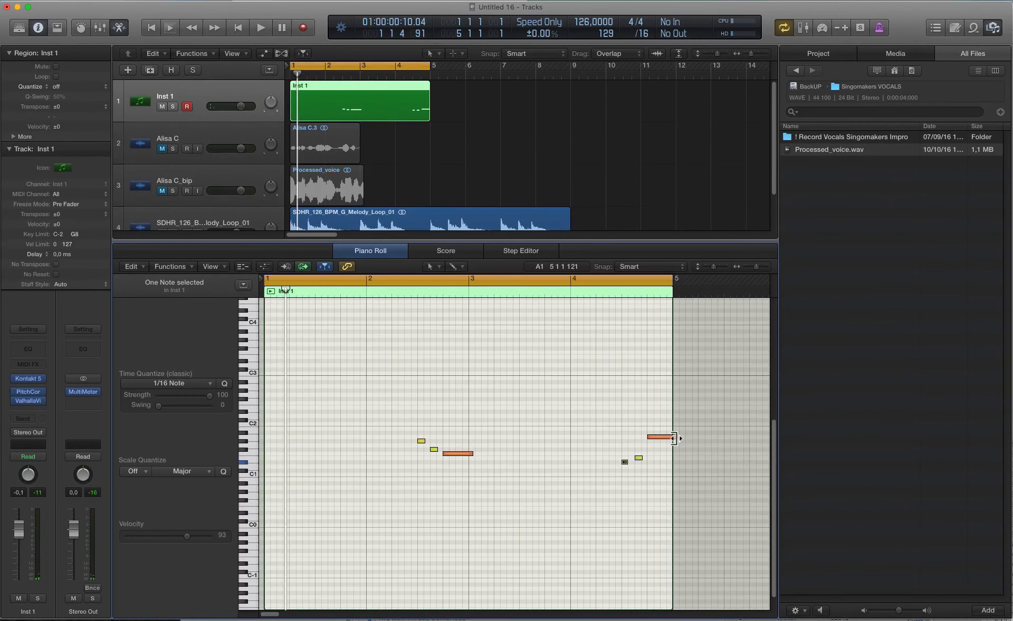
left_click_drag(674, 439, 654, 449)
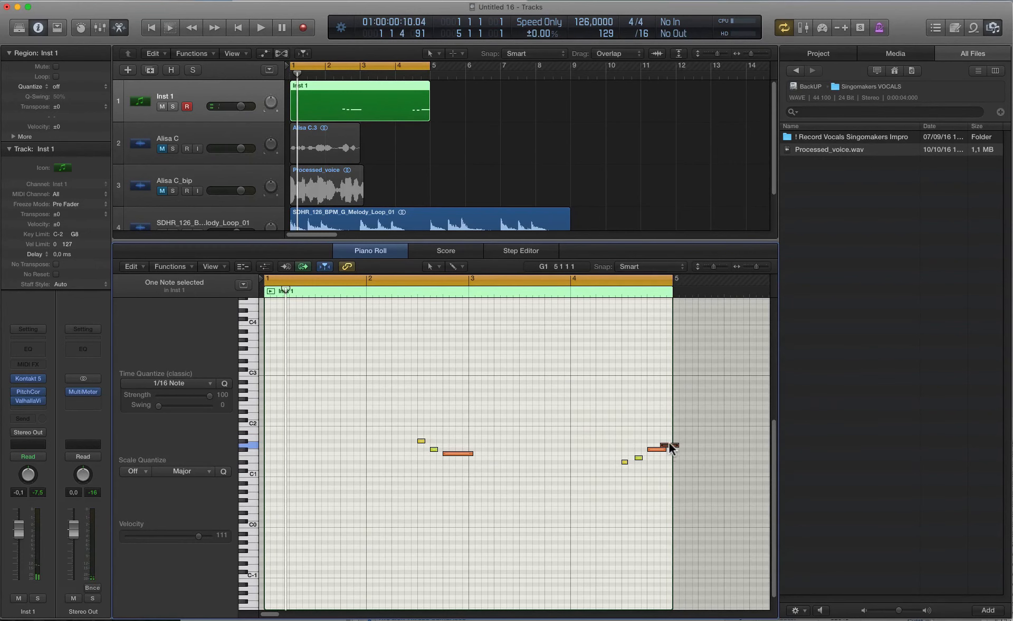
double_click(609, 279)
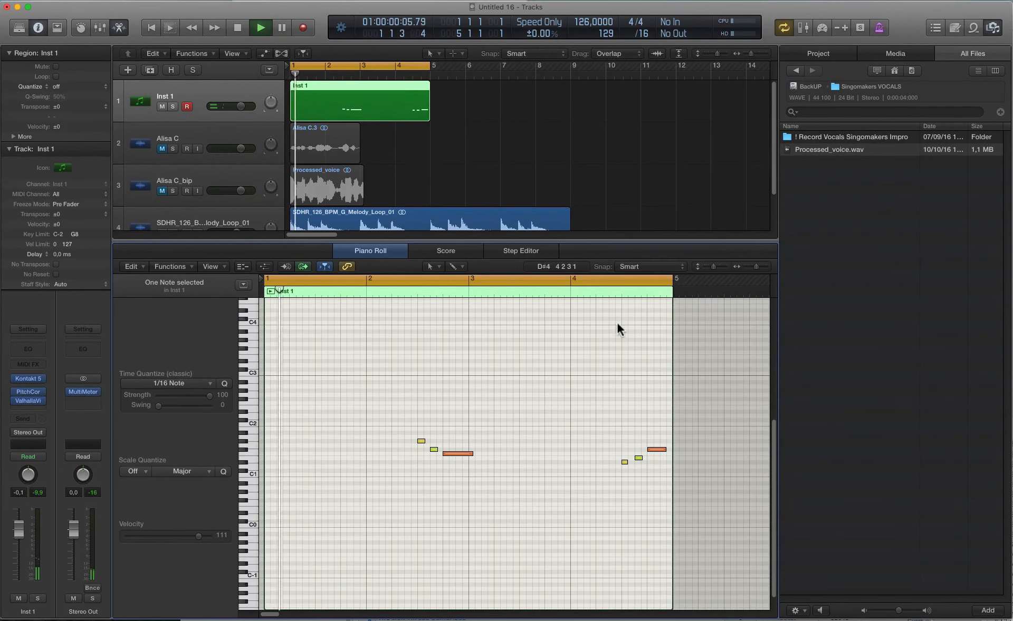